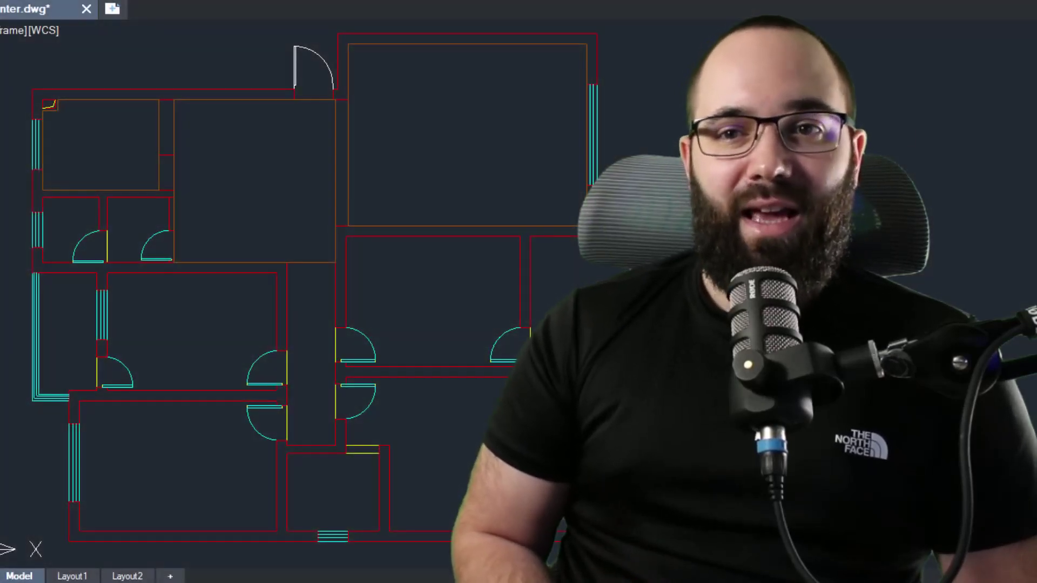
Step: Label three rooms with their areas using Area Table picks
click(248, 167)
click(440, 144)
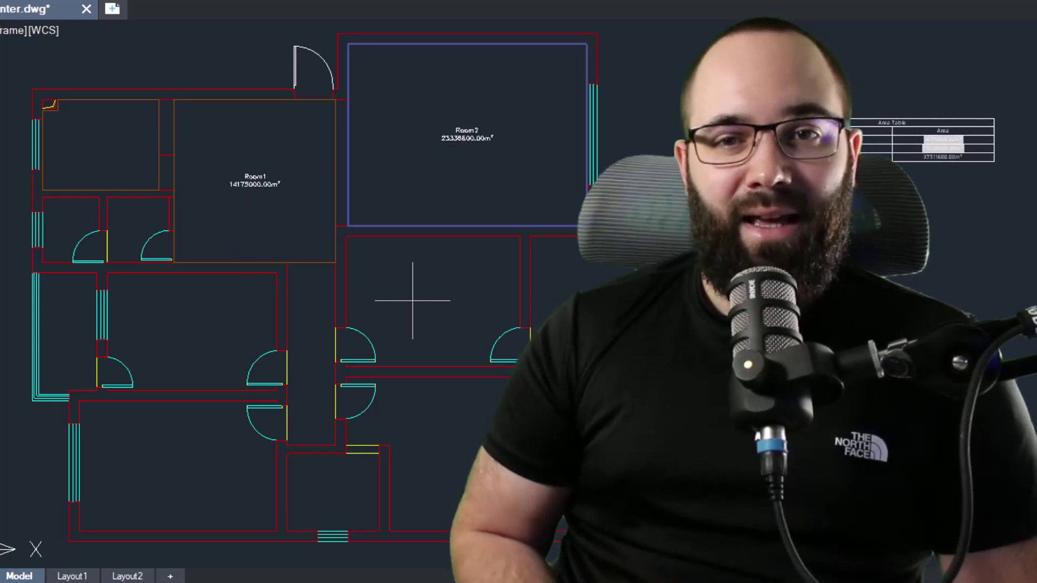
click(413, 300)
scroll(441, 296, up, 2)
scroll(440, 292, down, 3)
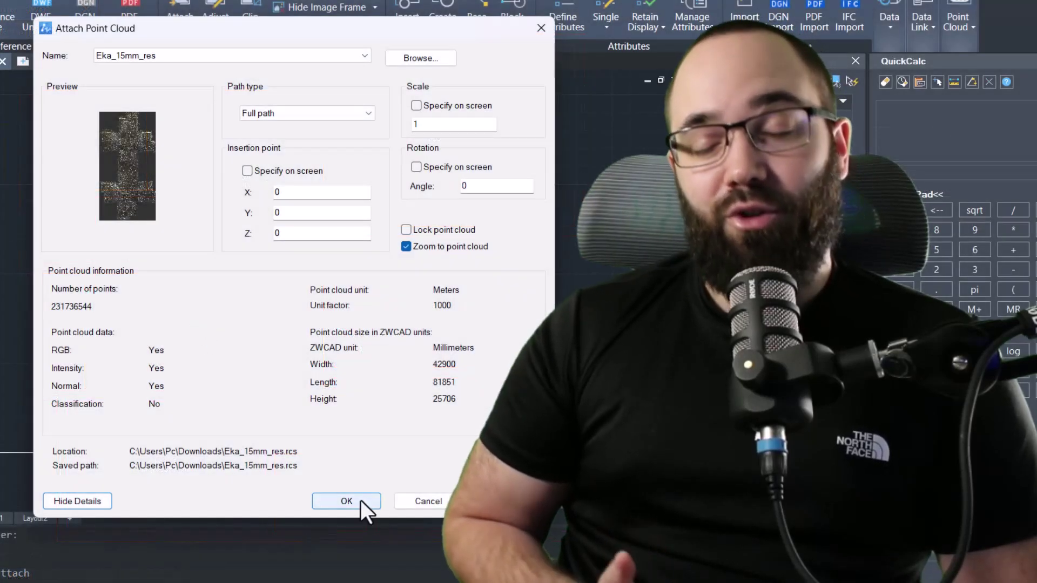
Step: Attach the point cloud, orbit it in 3D, and stretch the table to five chairs per side
click(346, 501)
shift+middle_drag(270, 106, 292, 120)
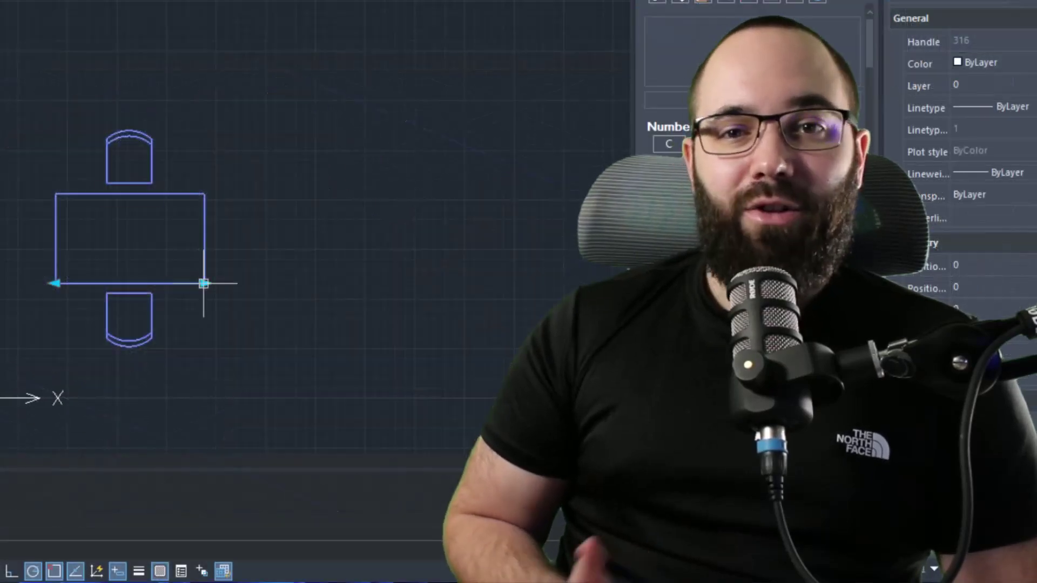
click(338, 283)
click(398, 283)
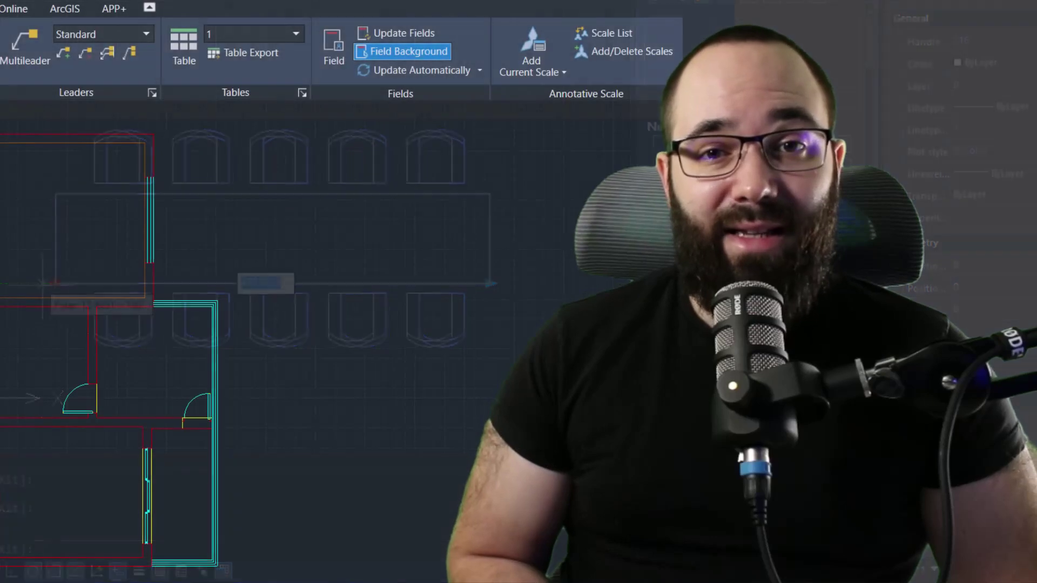
click(148, 291)
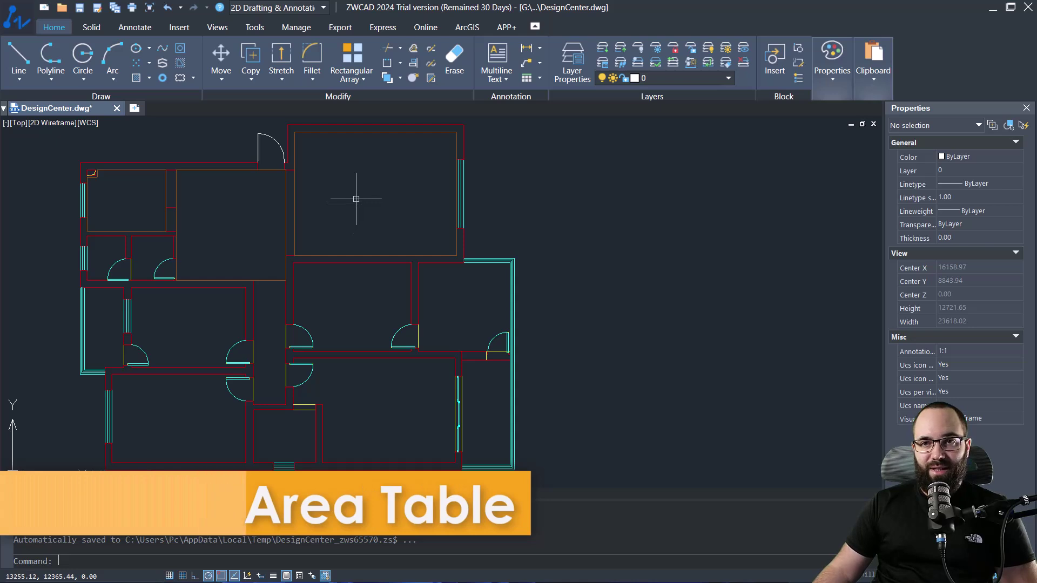
Step: In Area Table, set Start number to 1, keeping Generate table and Output table area checked
click(141, 31)
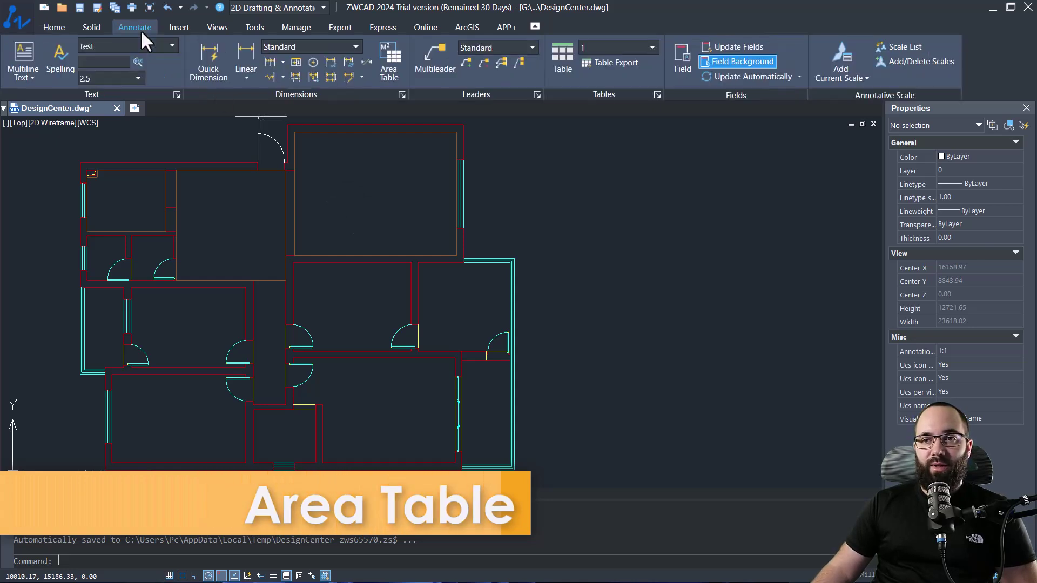
click(387, 77)
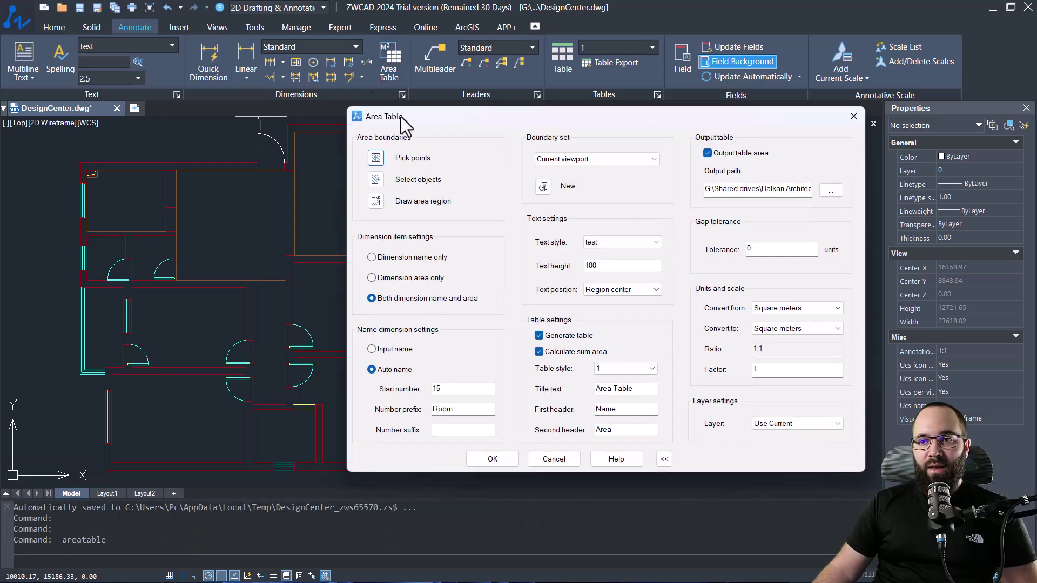
drag(401, 117, 296, 99)
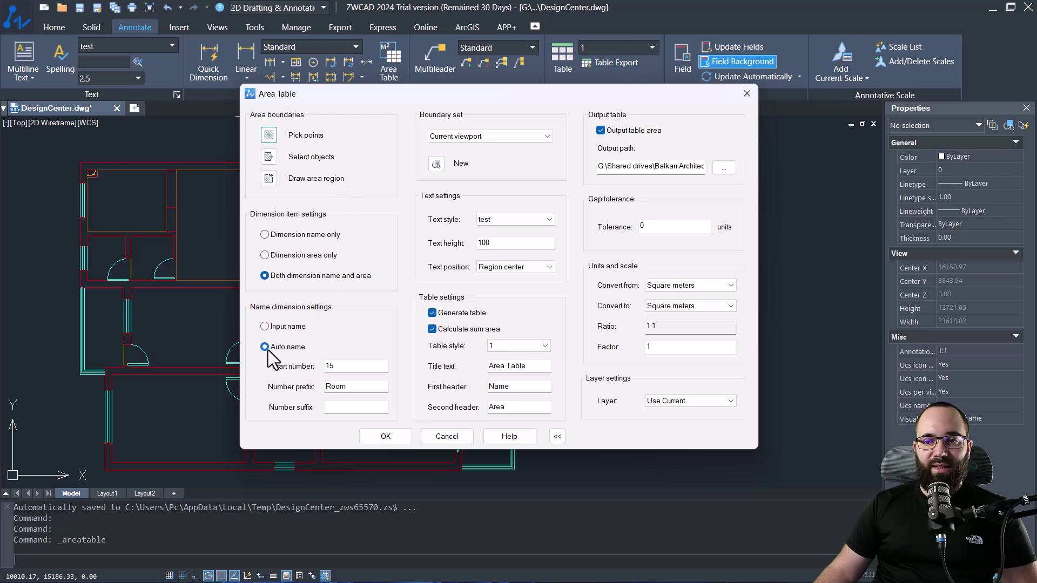
double_click(348, 367)
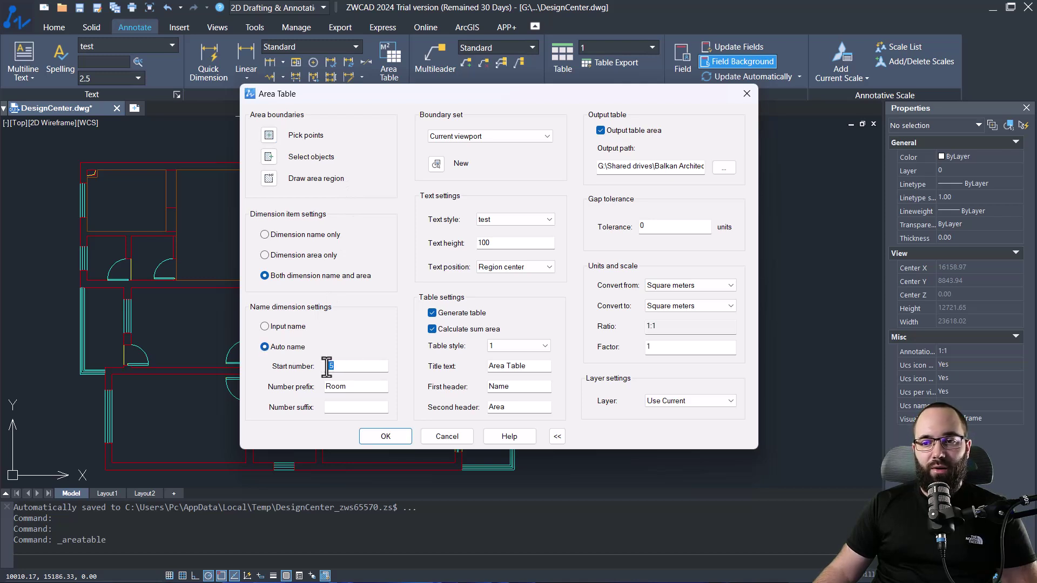
text(1)
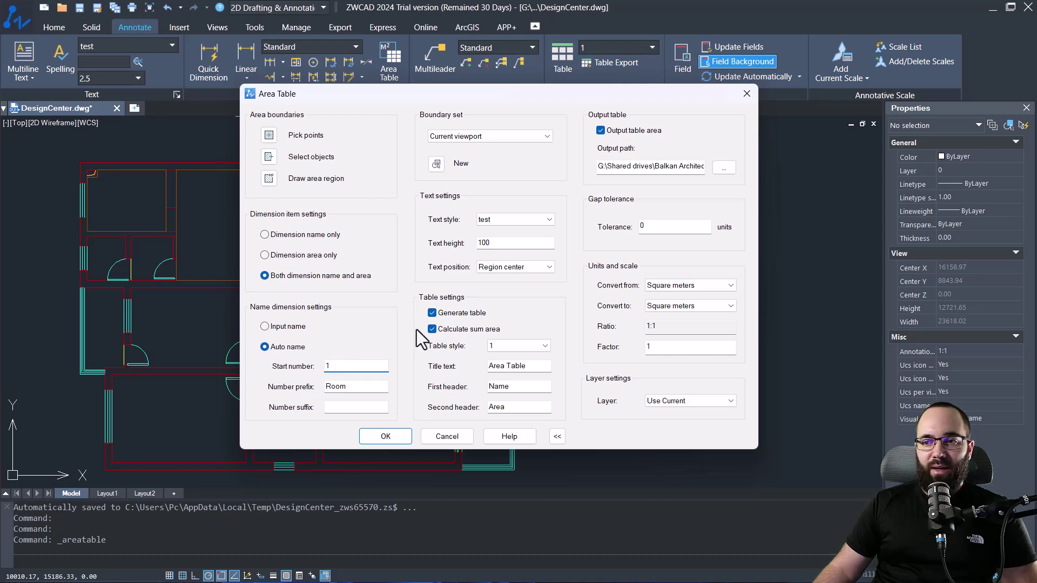
click(433, 314)
click(432, 314)
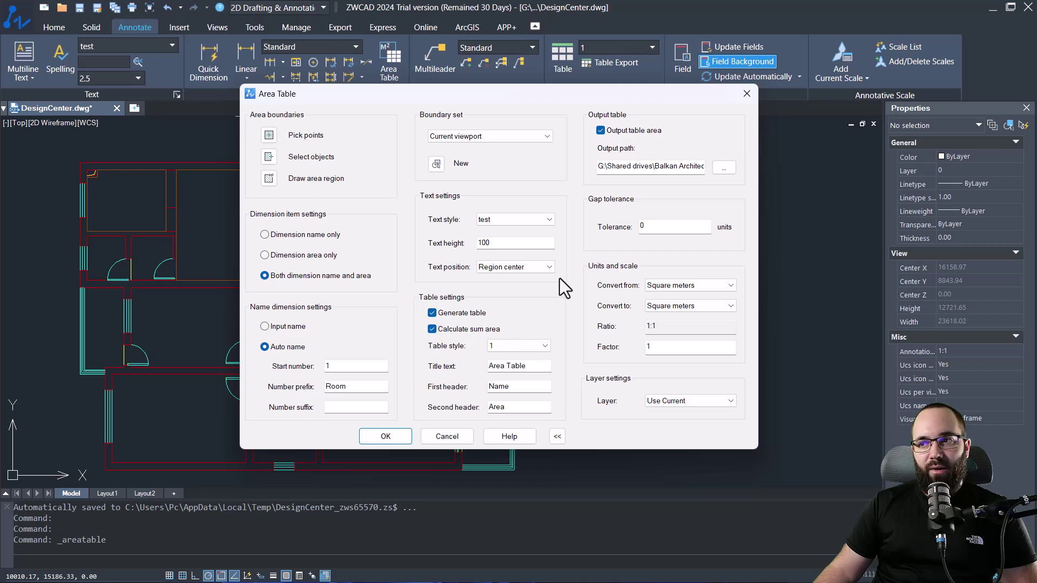
click(601, 132)
click(601, 132)
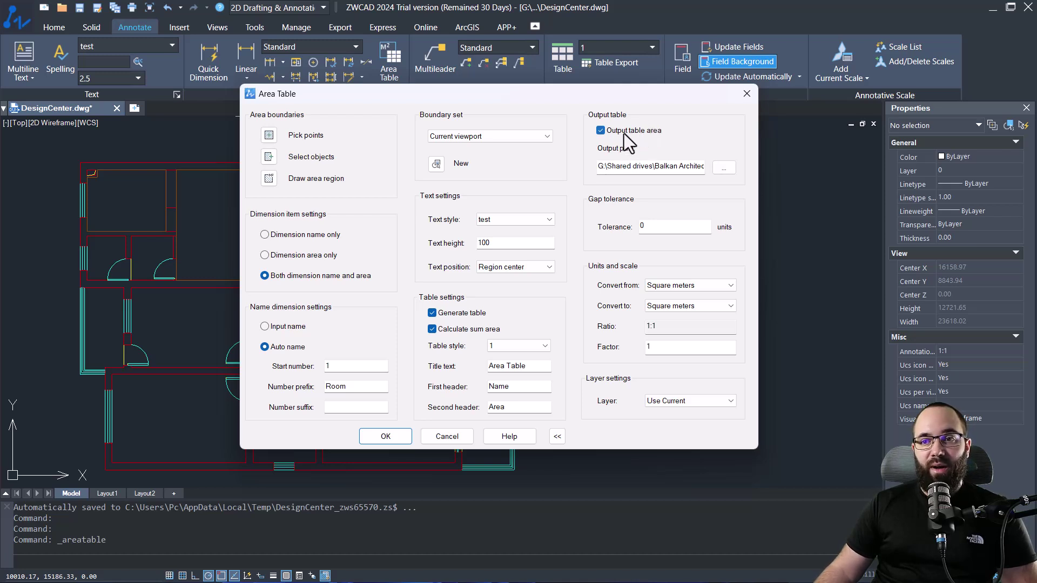
Step: Place the area table beside the plan and label Room1 to Room3
click(269, 135)
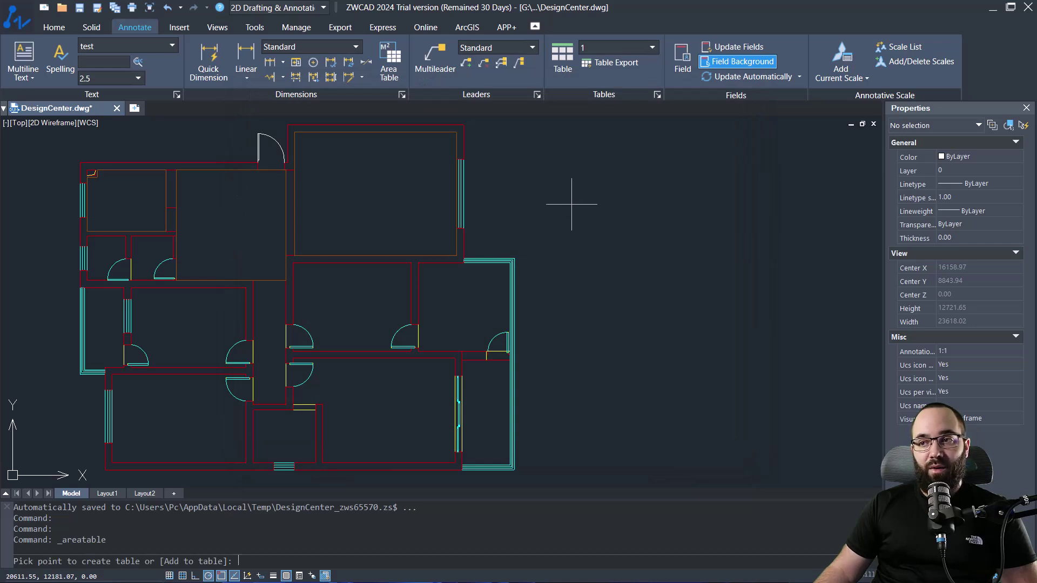
click(595, 183)
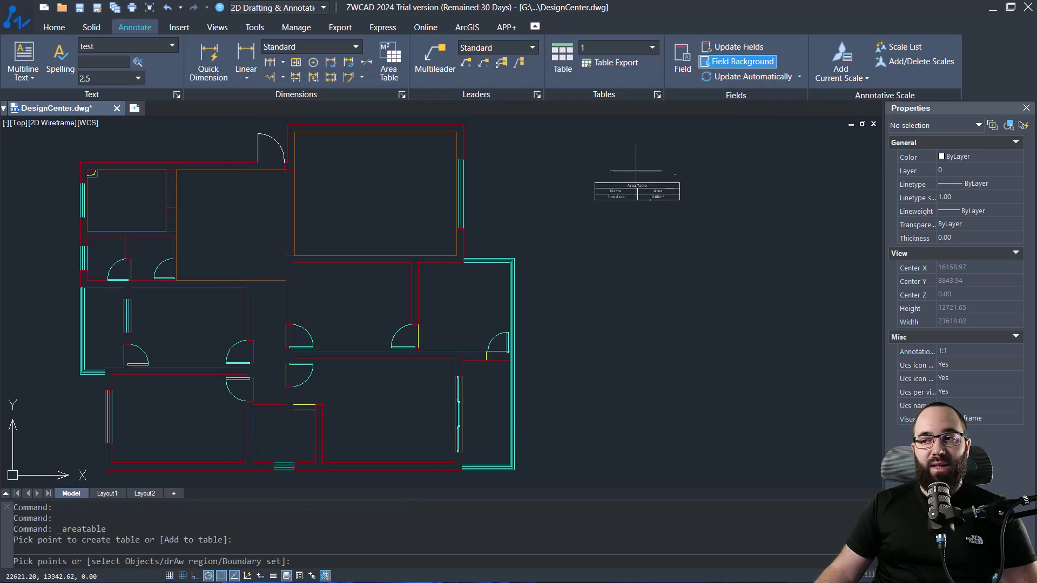
click(224, 221)
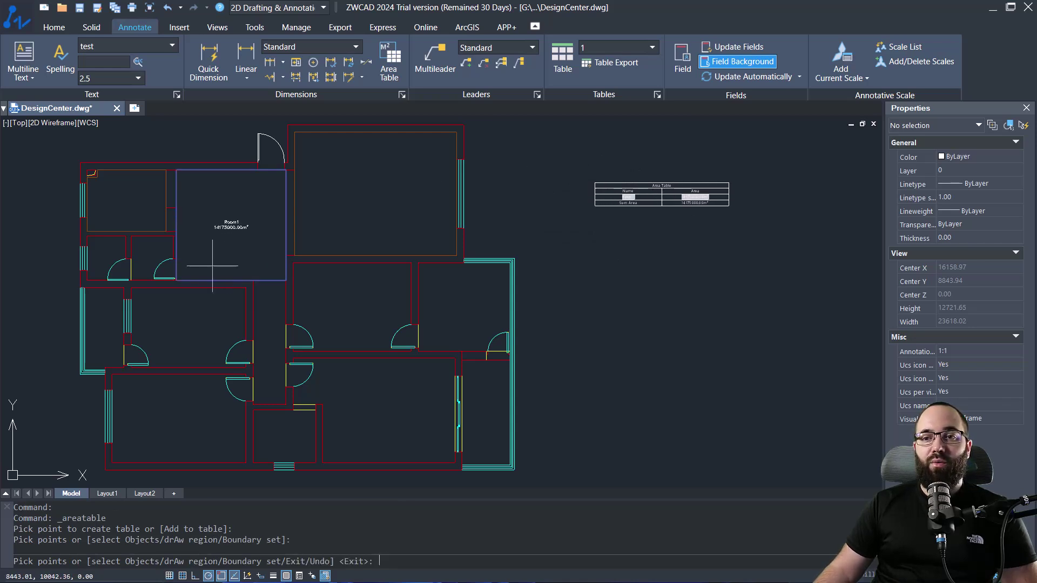
click(359, 205)
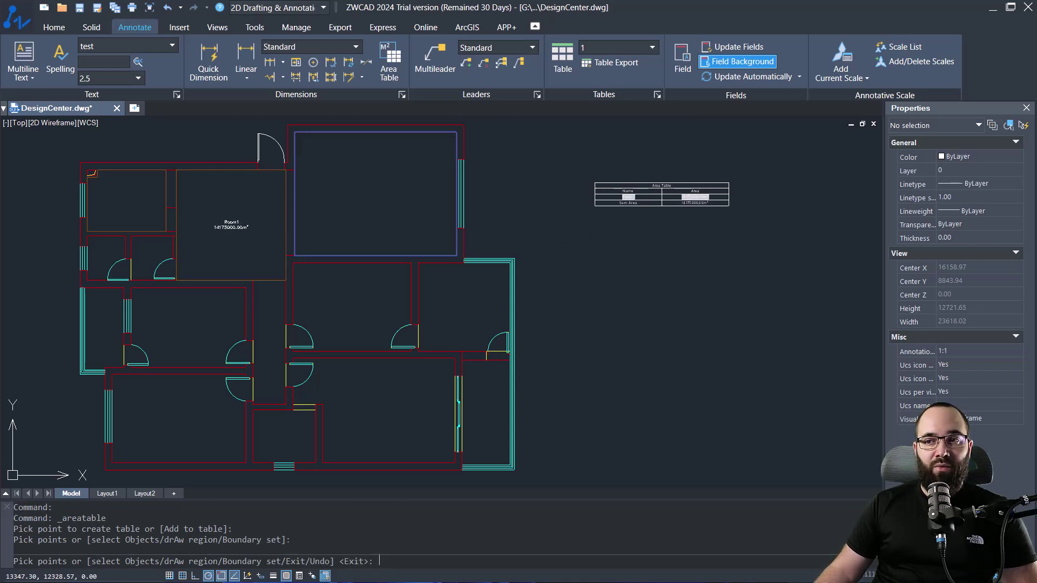
click(339, 306)
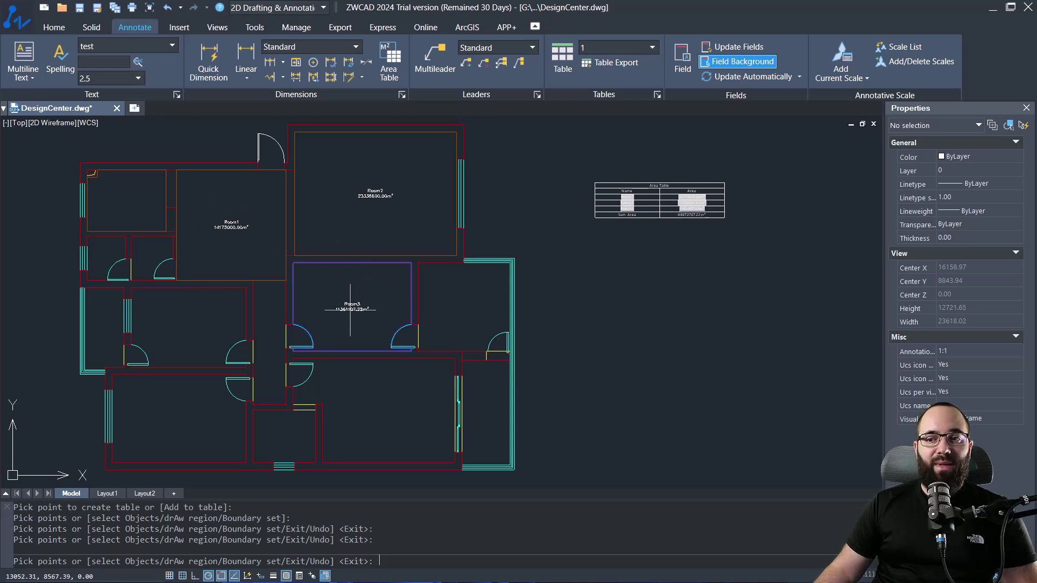
Step: Label the remaining rooms Room4 to Room8 with their areas
scroll(348, 304, up, 2)
scroll(335, 300, down, 2)
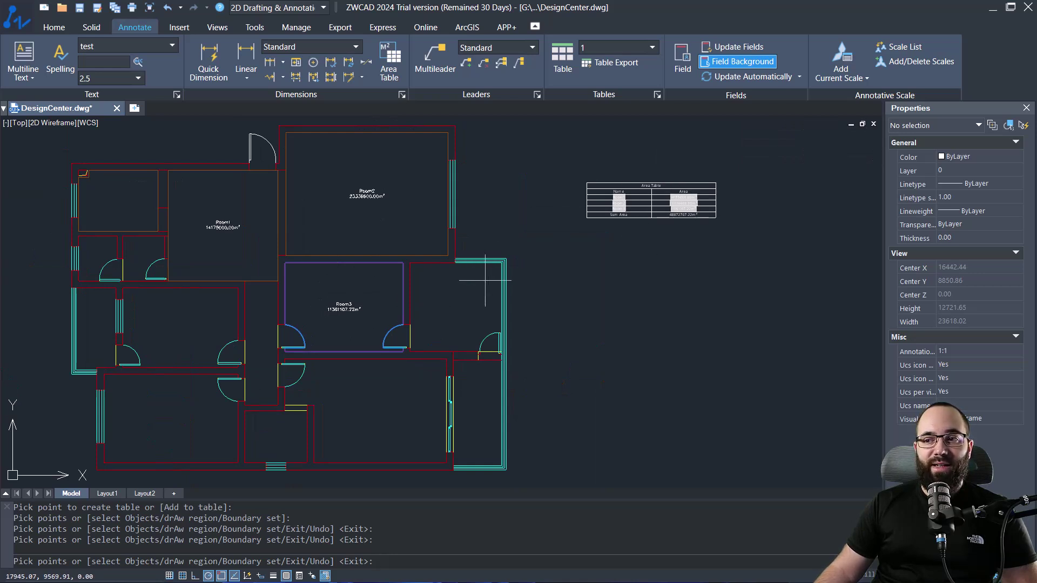
click(469, 303)
click(368, 406)
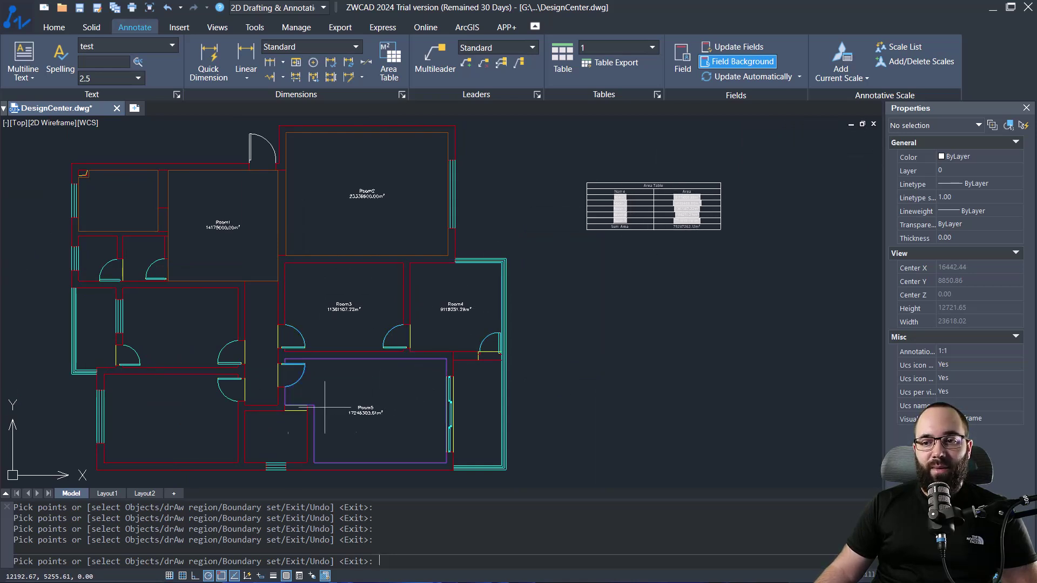
click(179, 416)
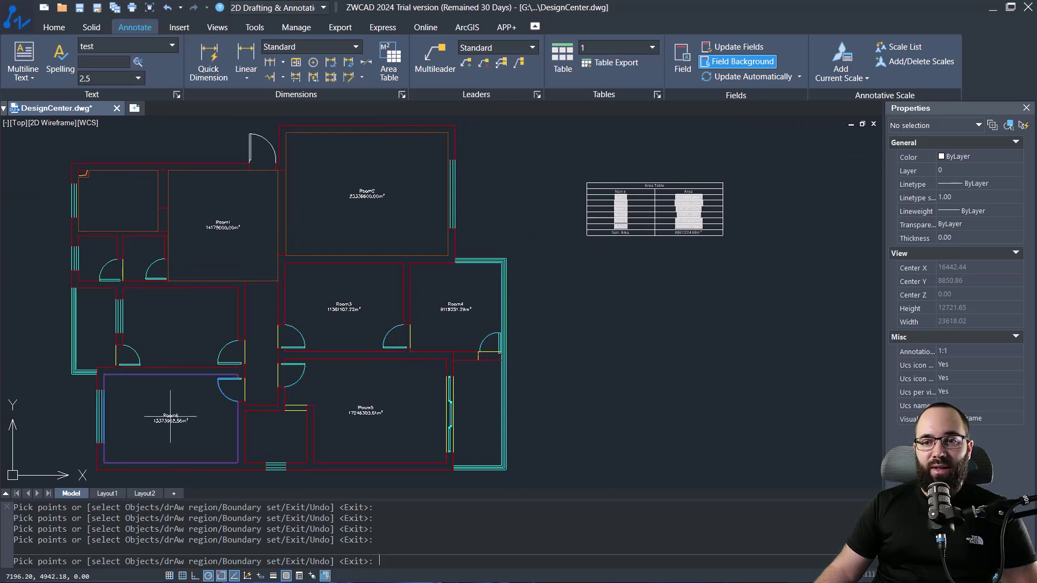
click(179, 325)
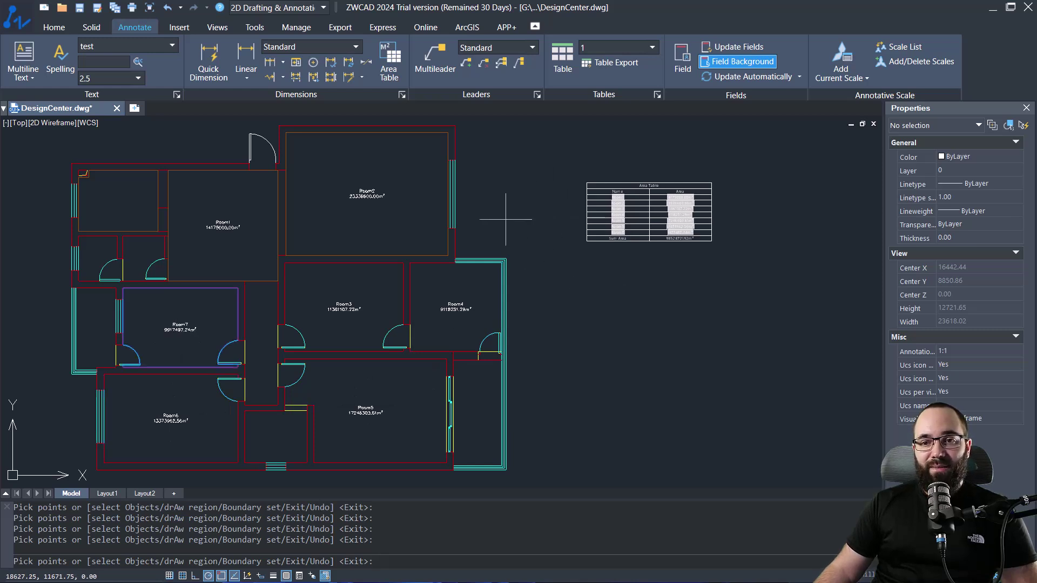
click(117, 204)
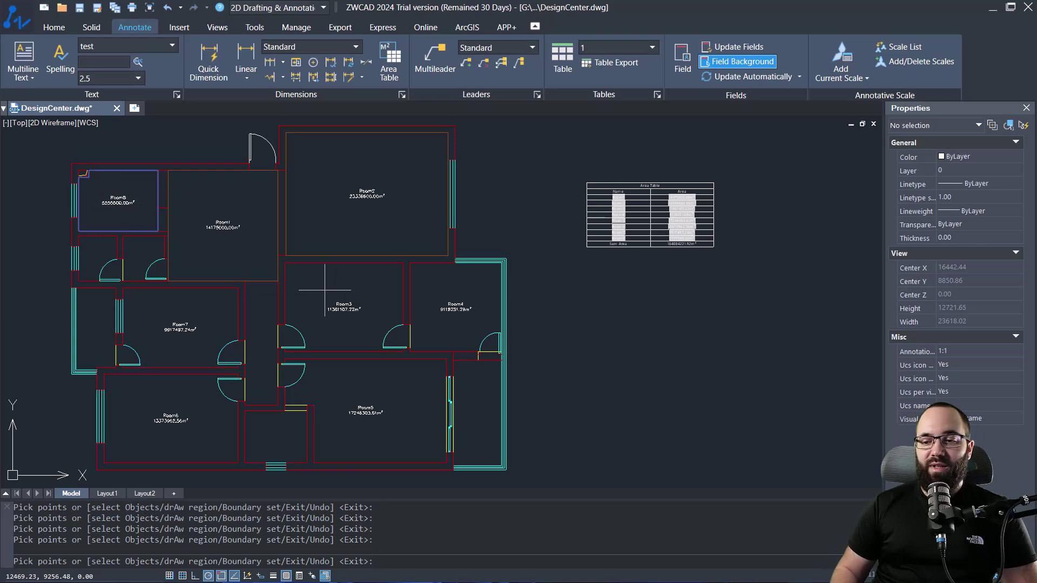
Step: Finish AREATABLE and review the exported CSV of Room1–Room8 areas in Excel
key(Return)
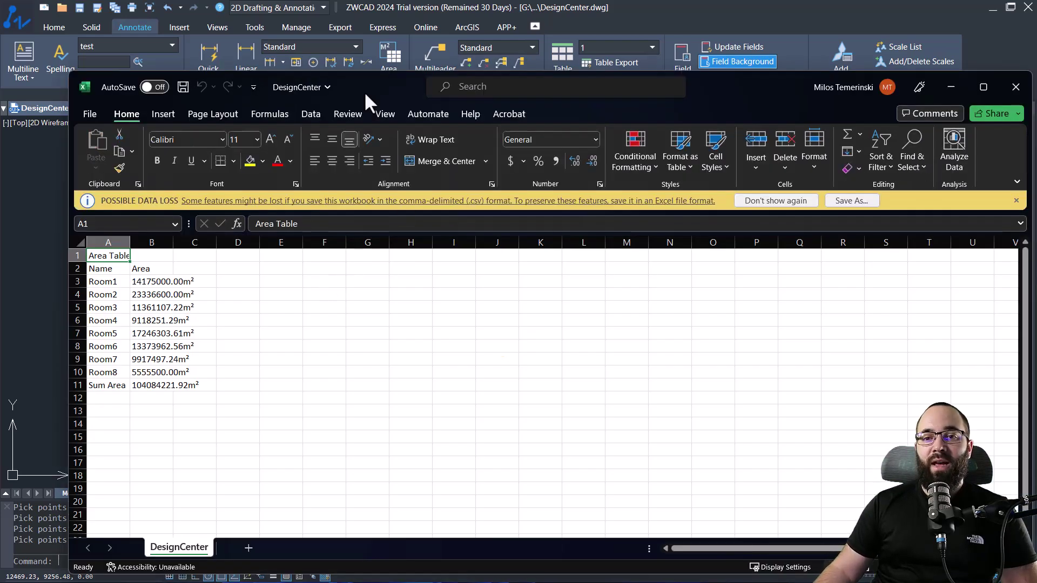
drag(436, 87, 398, 53)
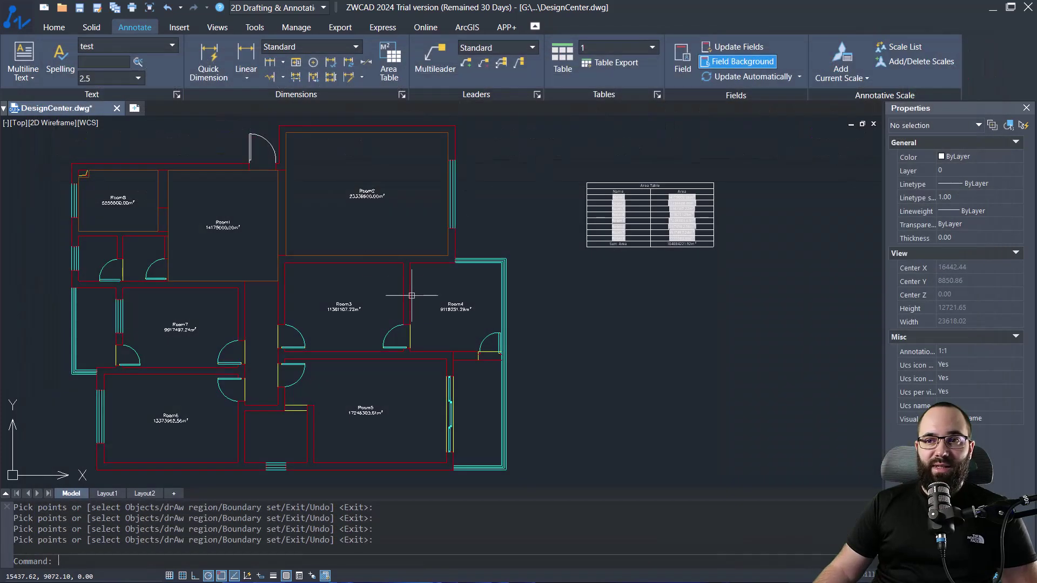
Step: Window-zoom on the area table, then view Flexiblock Start.dwg and pan slightly left
click(596, 340)
click(578, 312)
scroll(690, 211, up, 2)
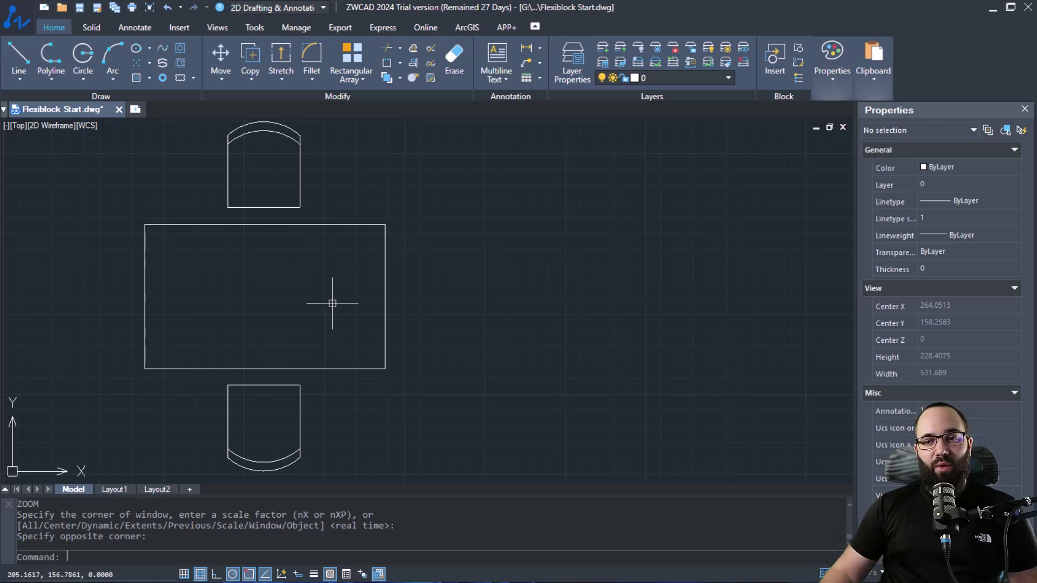
middle_drag(333, 304, 310, 305)
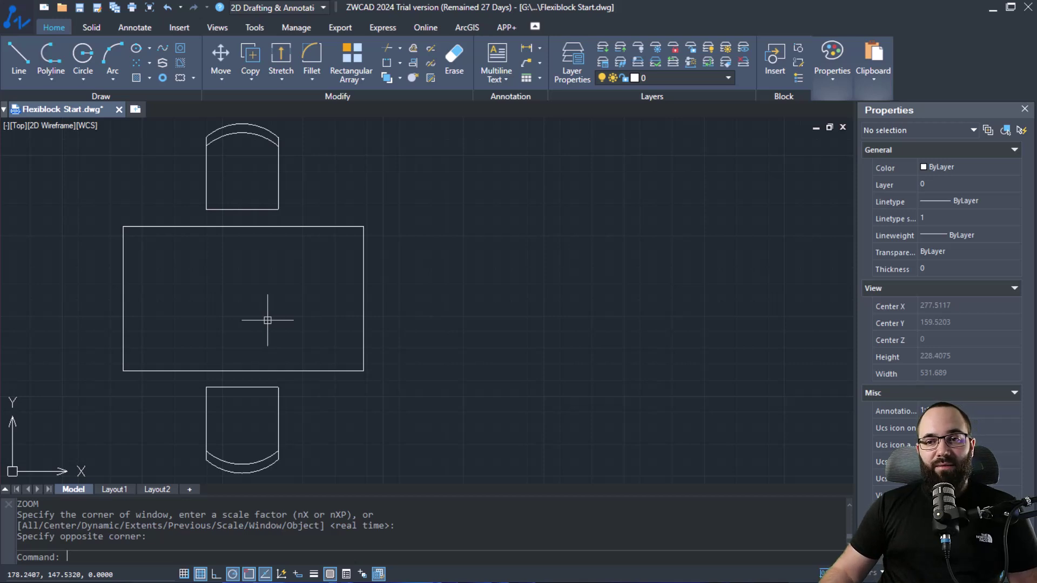
Step: Define a block named 'Test' from the table and both chairs, then check it
middle_drag(281, 303, 282, 308)
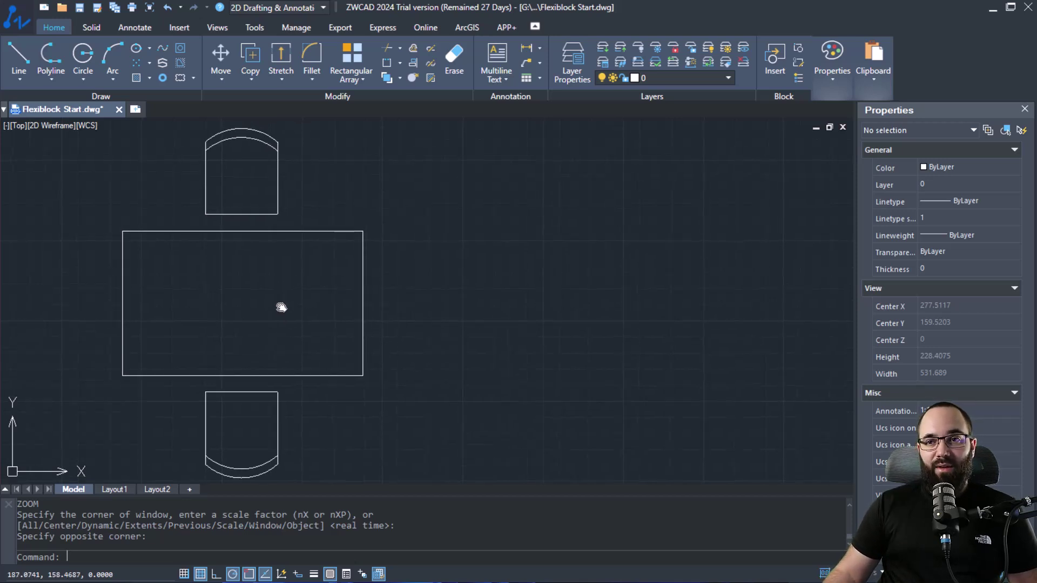
click(796, 48)
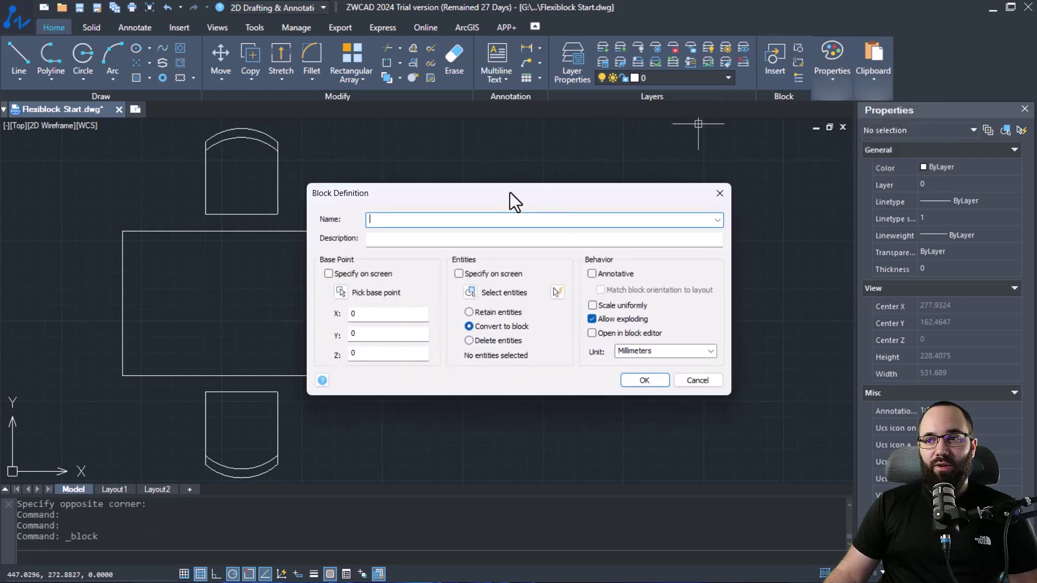
drag(510, 193, 528, 180)
text(Test)
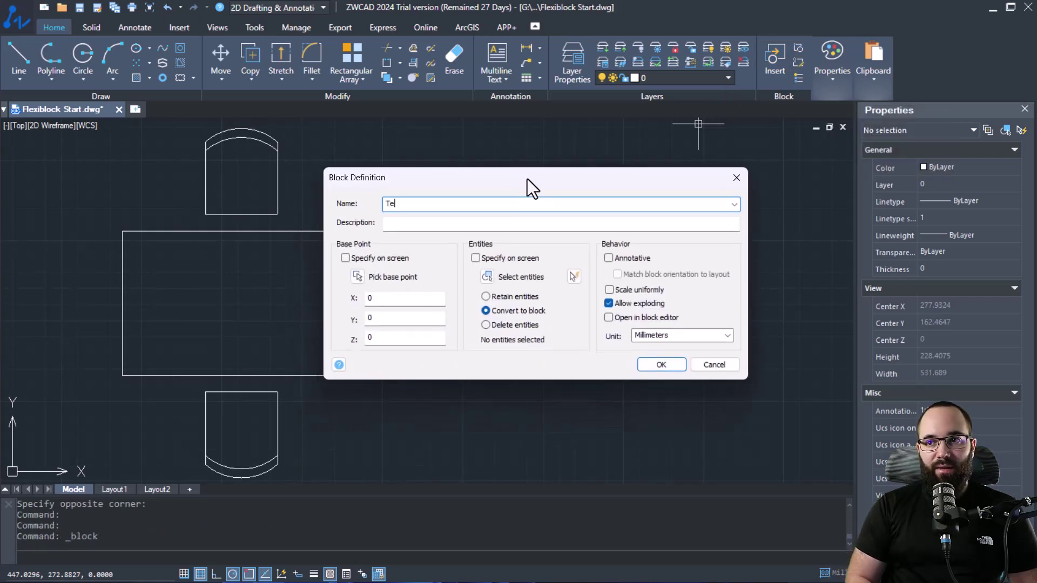
click(488, 276)
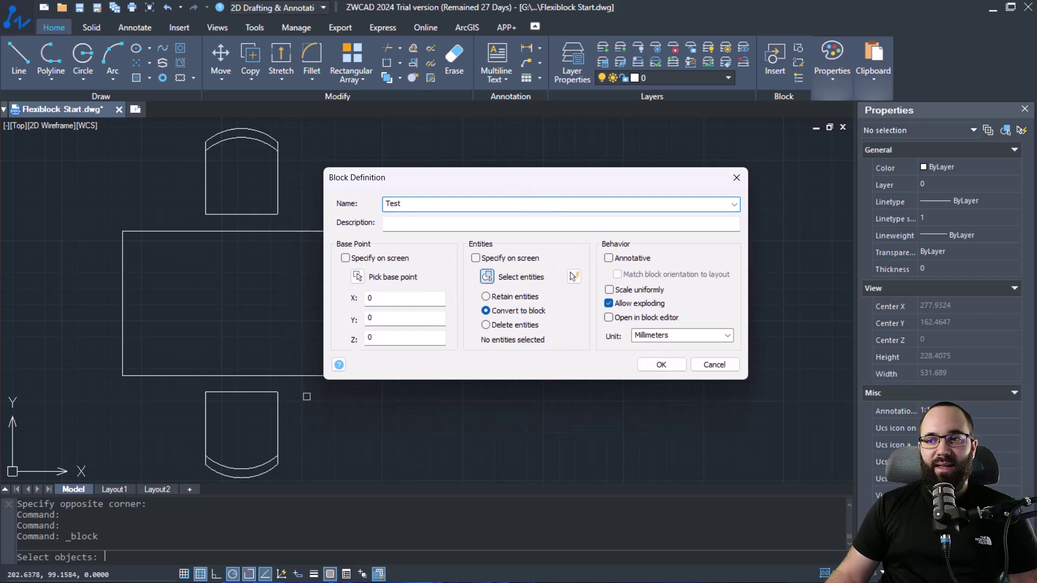
click(430, 463)
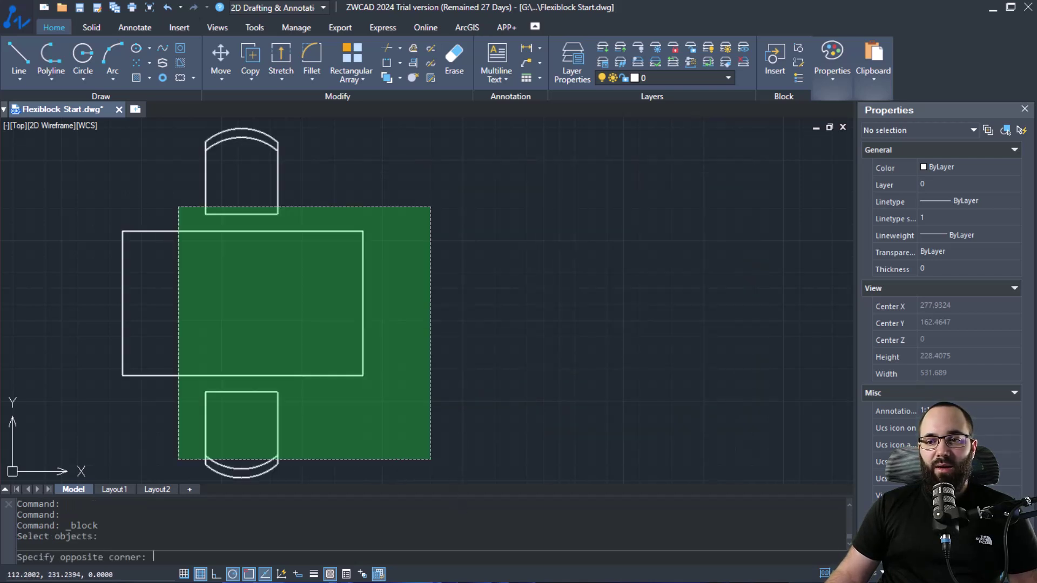
click(130, 161)
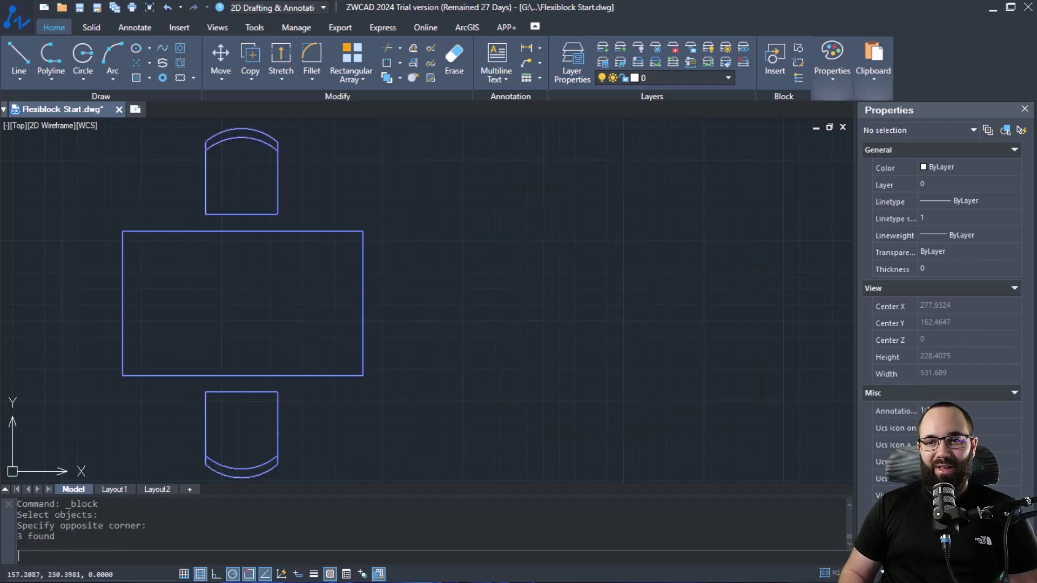
key(Return)
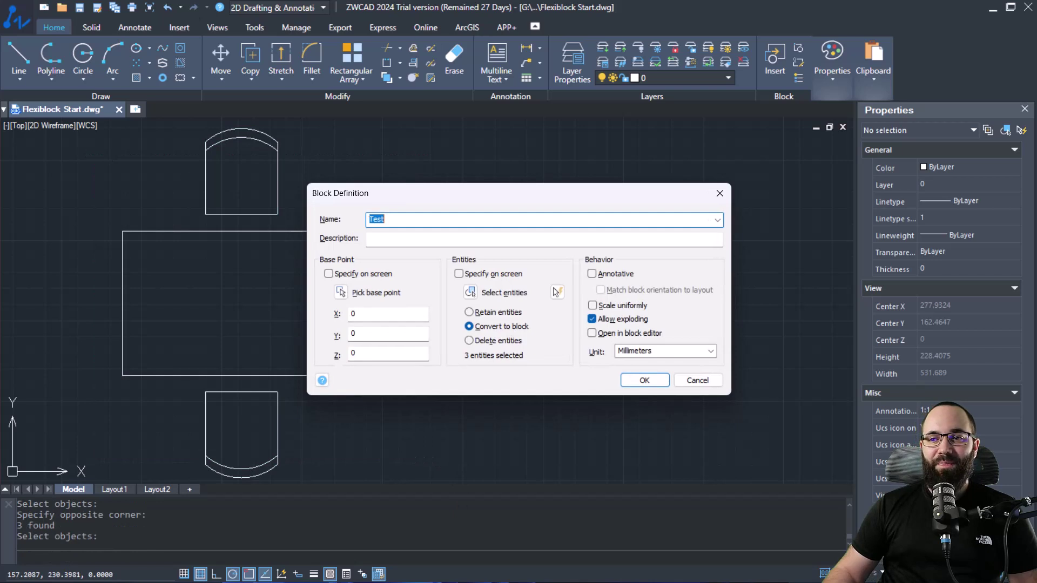
click(645, 381)
click(324, 230)
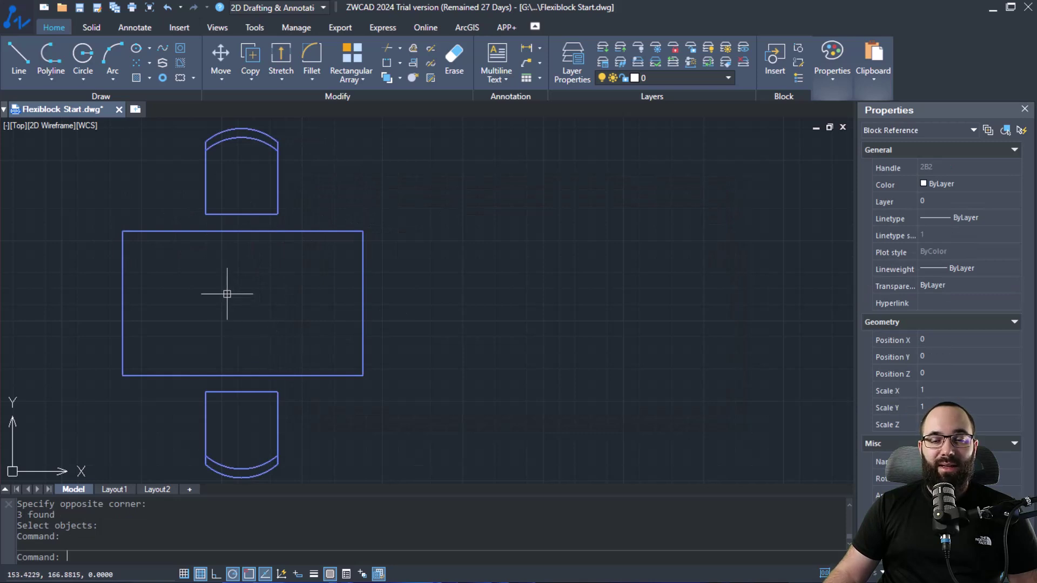
key(Escape)
key(Escape)
Step: Open the Test block in the Block Editor and browse the Linear and Array dropdowns
double_click(216, 231)
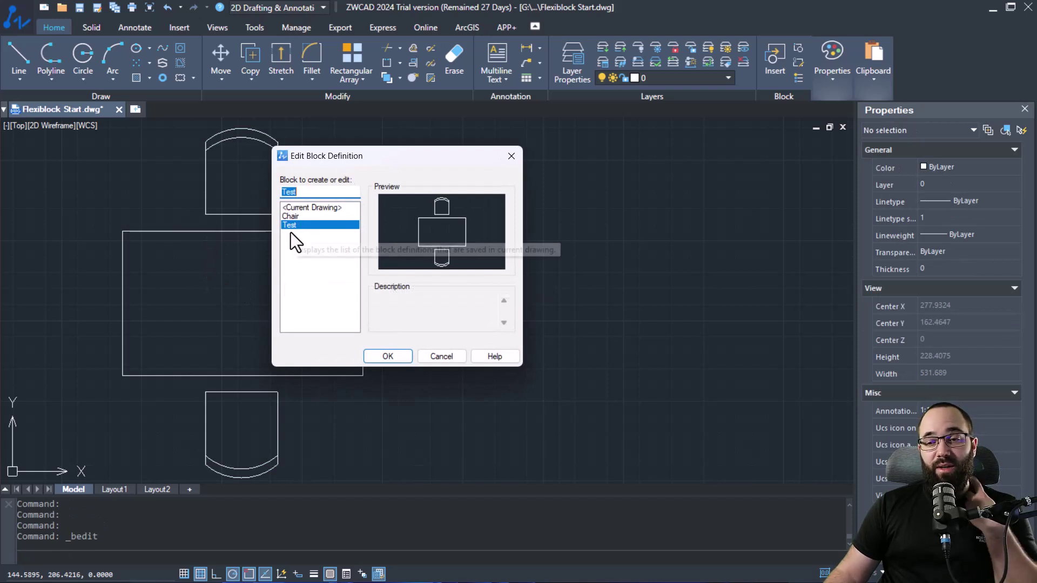
click(388, 355)
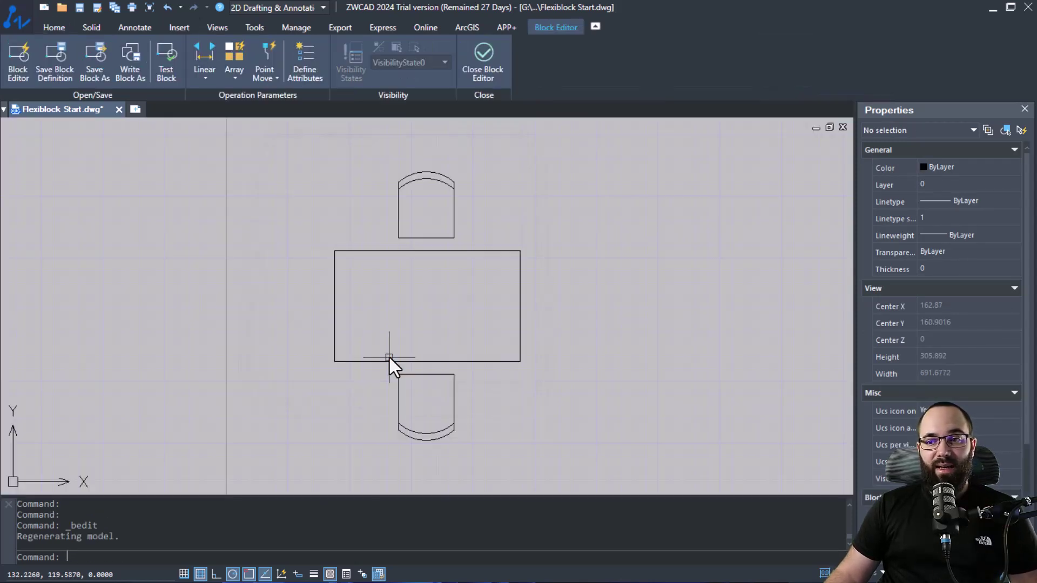
mouse_move(417, 294)
middle_down()
mouse_move(366, 286)
mouse_move(398, 286)
mouse_move(353, 301)
middle_up()
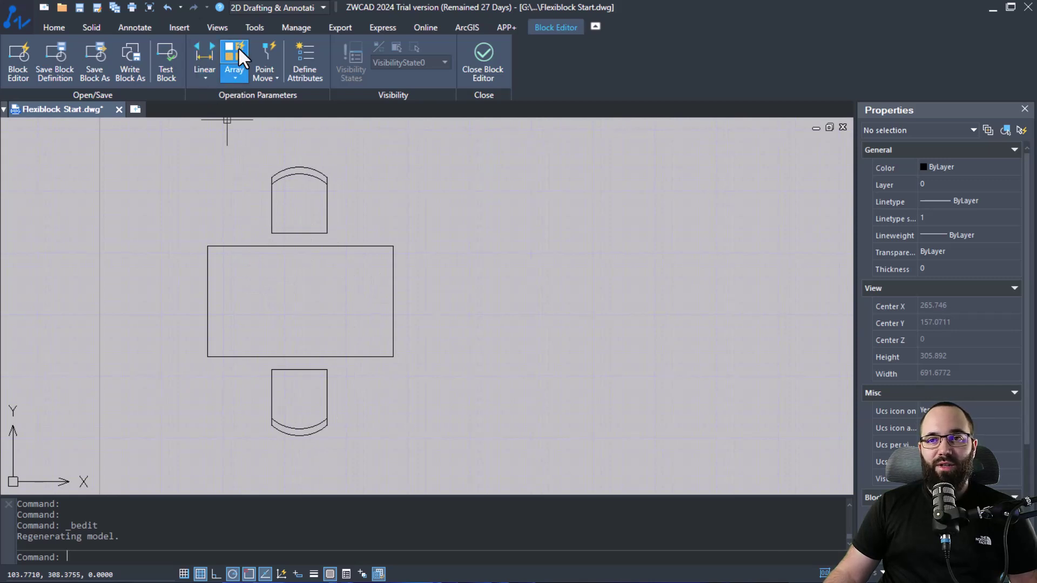
click(205, 76)
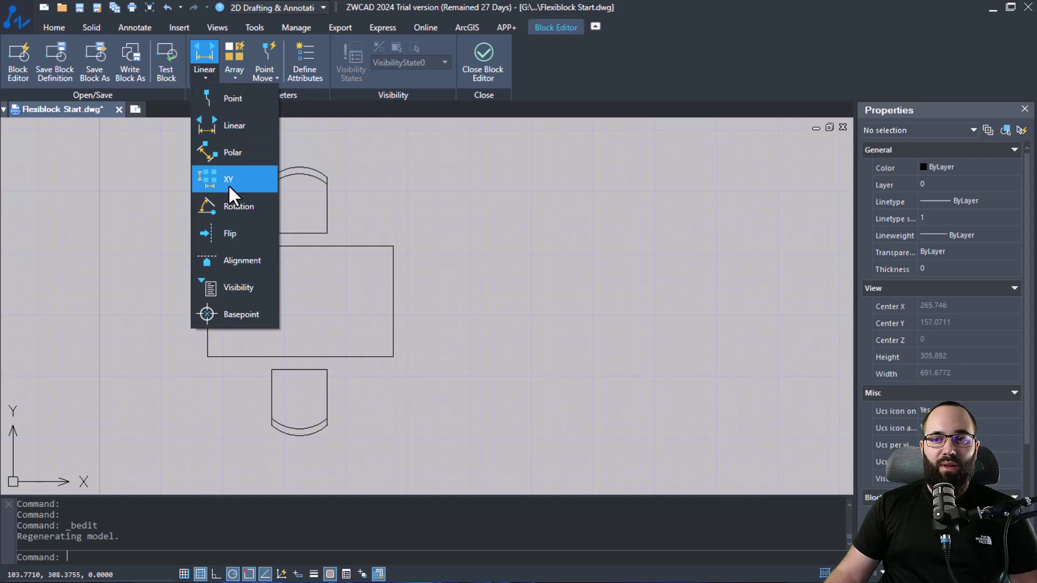
click(236, 77)
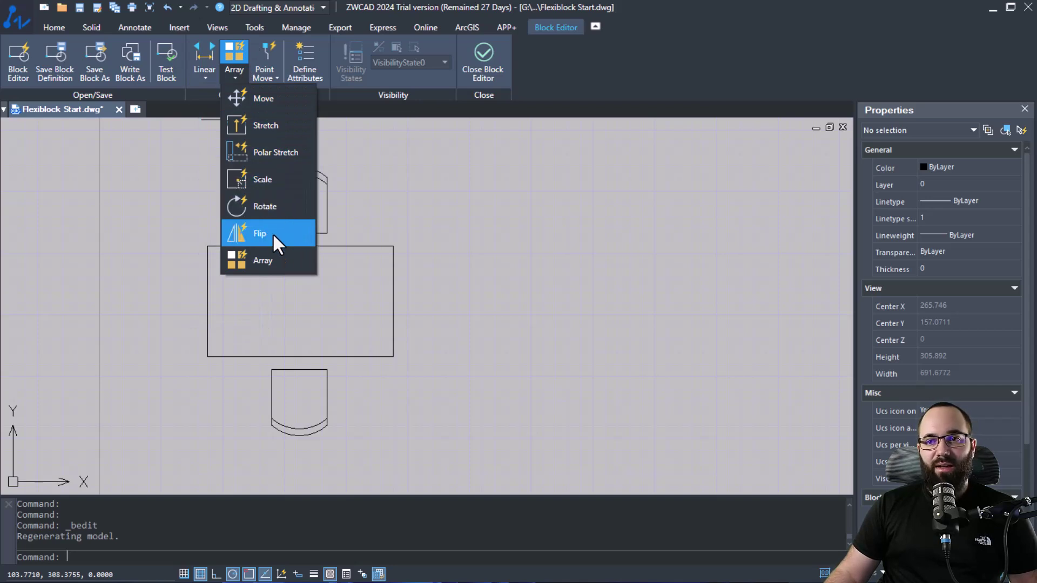
key(Escape)
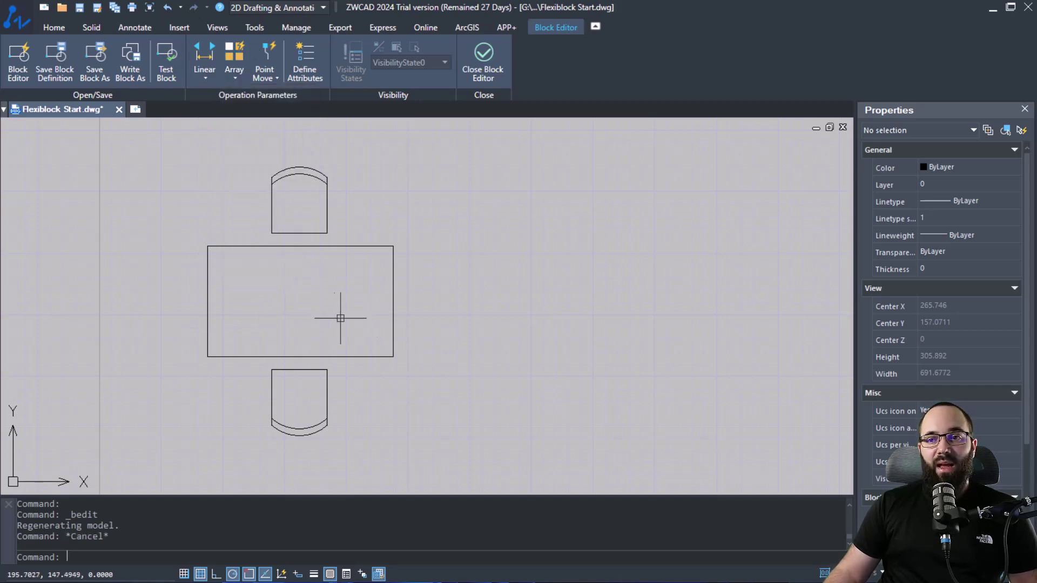
Step: Add a linear Distance parameter across the table's bottom corners, labelled below the chair
key(Escape)
mouse_move(297, 294)
middle_down()
mouse_move(236, 297)
mouse_move(235, 282)
middle_up()
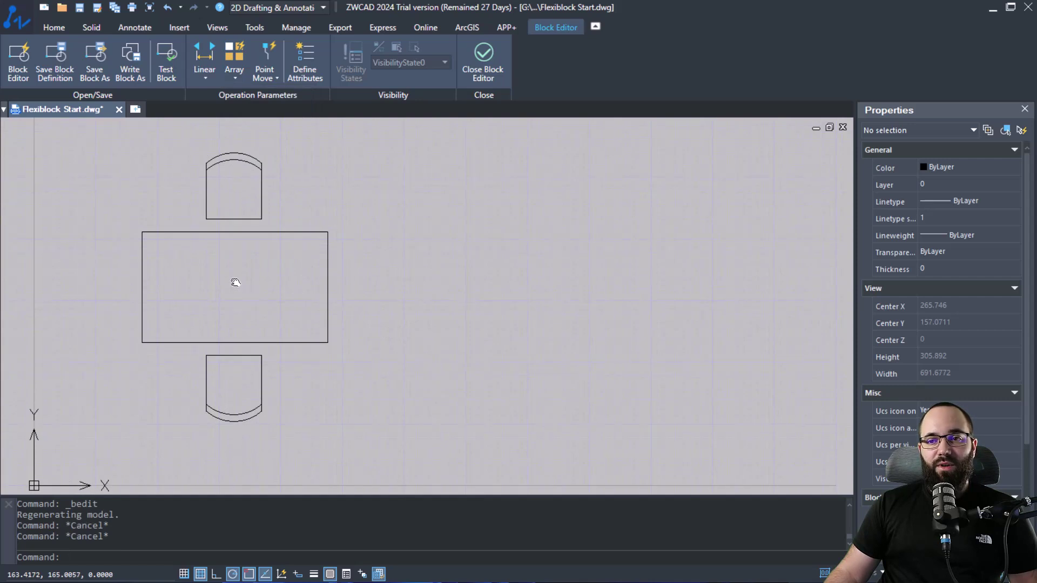
click(203, 77)
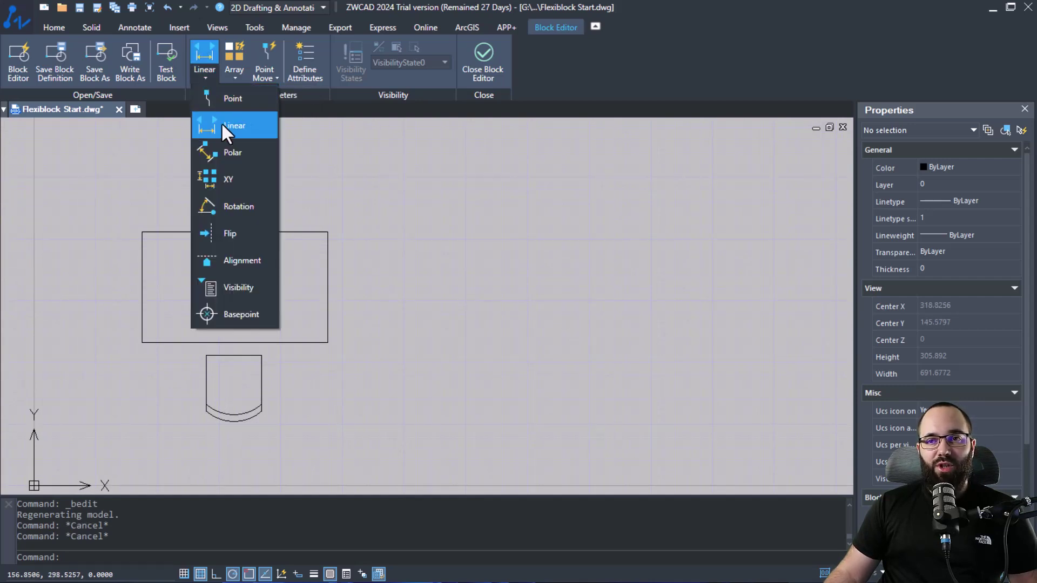
click(223, 127)
click(142, 342)
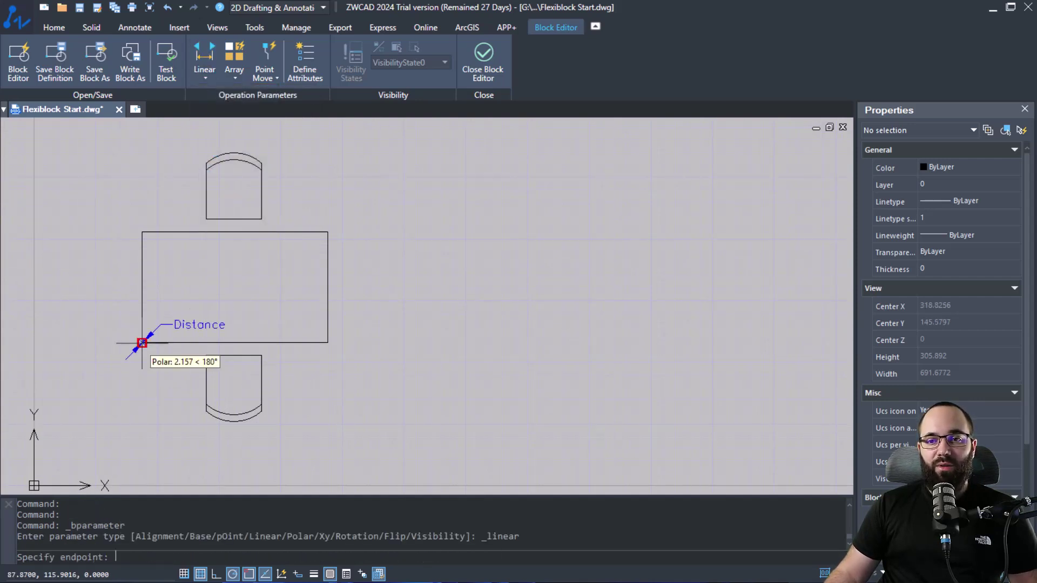
click(328, 342)
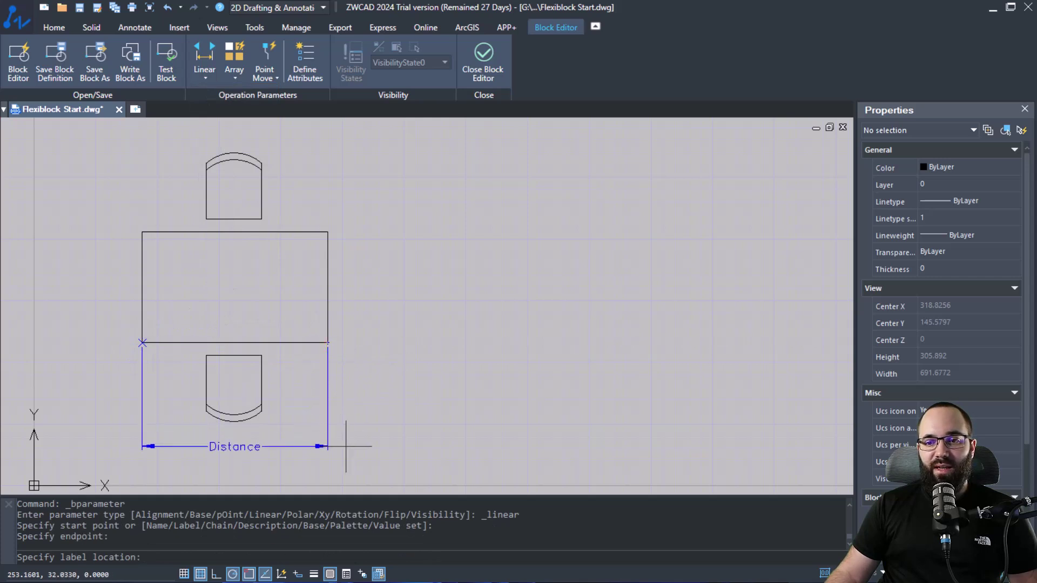
click(346, 447)
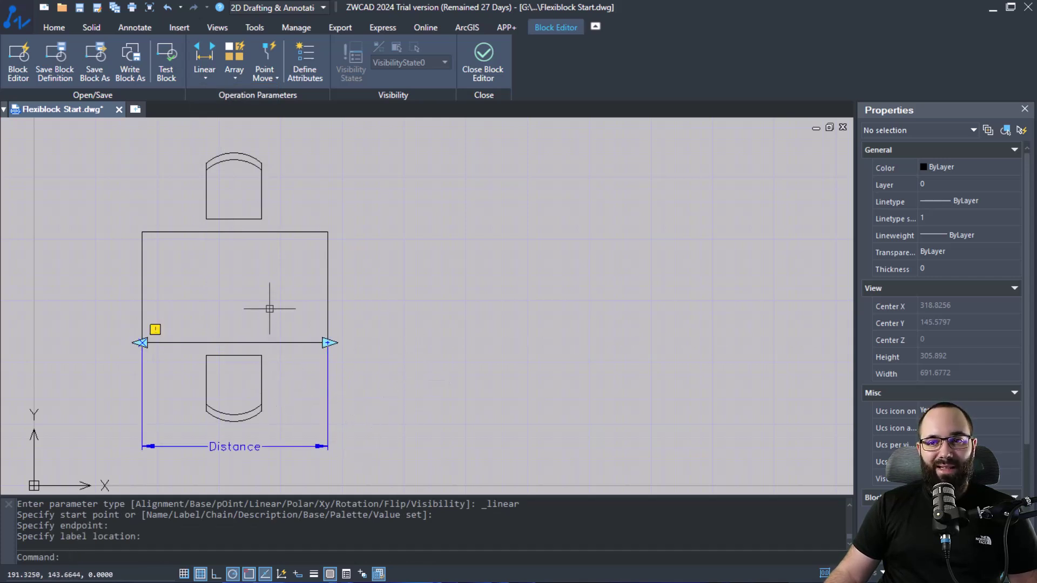
Step: Add a Stretch action on the parameter's right end, framing the table's right edge
click(241, 80)
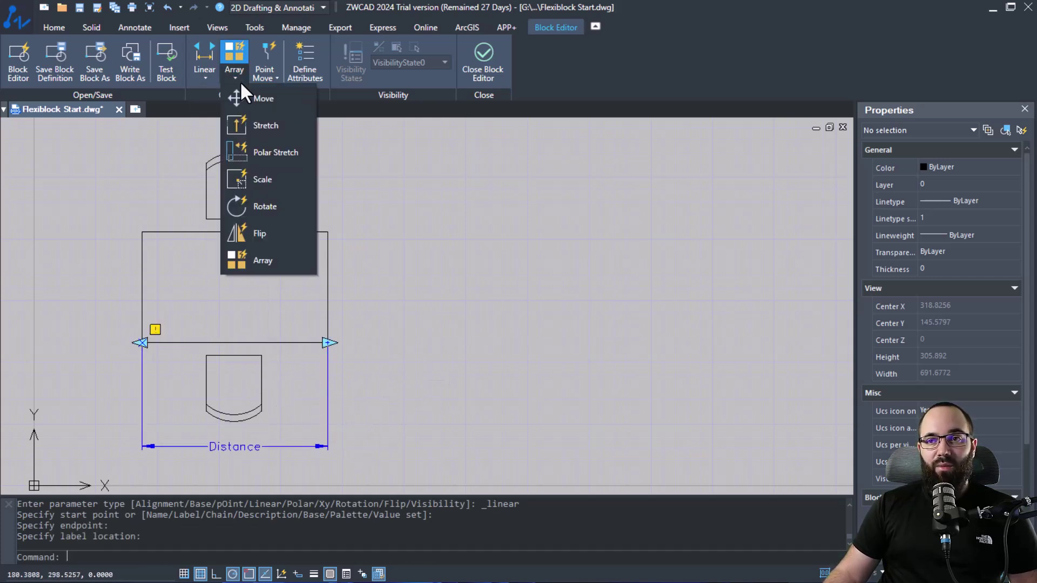
click(254, 128)
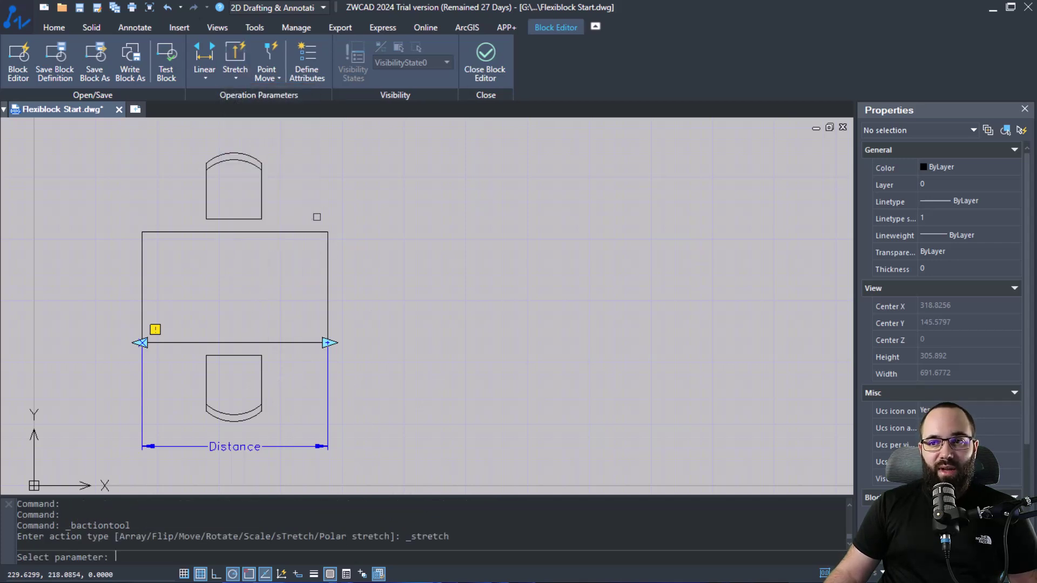
click(328, 359)
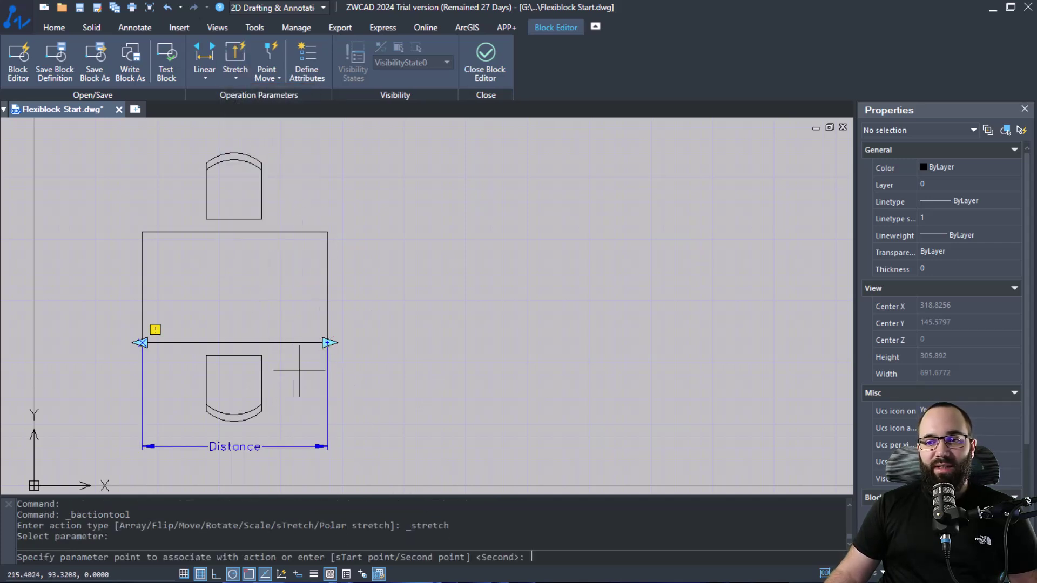
click(328, 343)
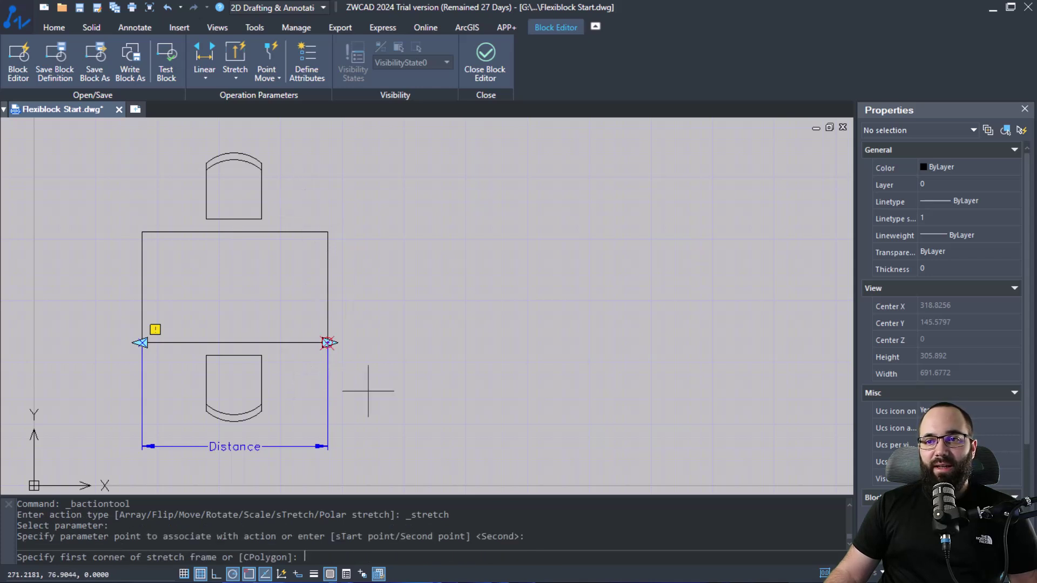
click(291, 198)
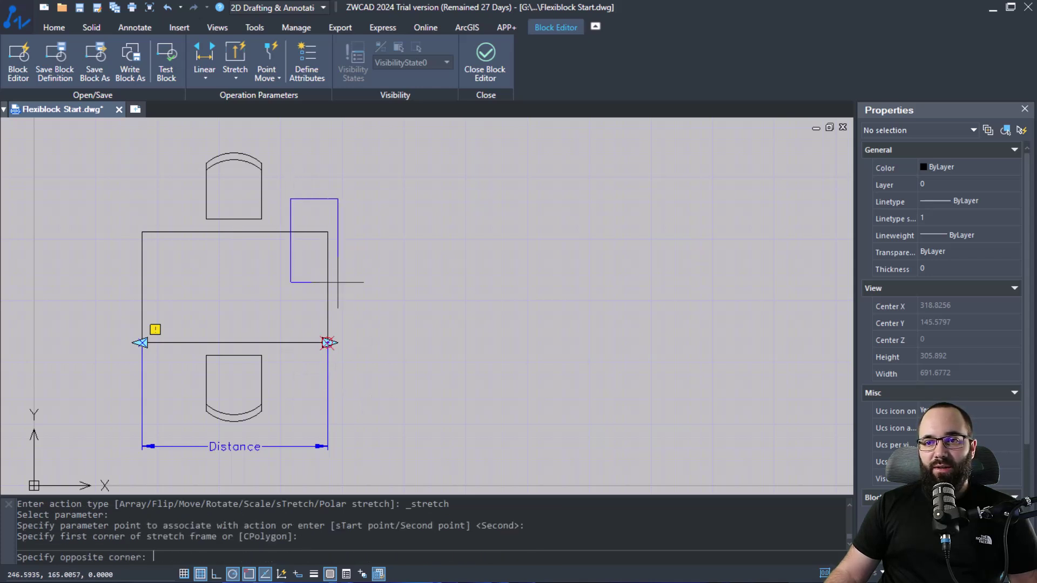
click(367, 380)
click(328, 280)
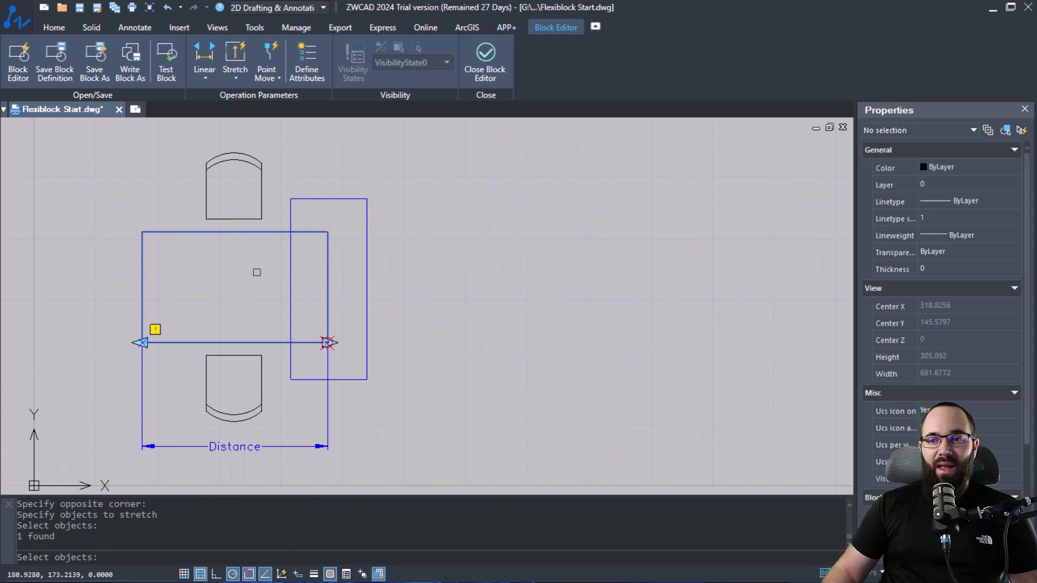
key(Return)
click(388, 435)
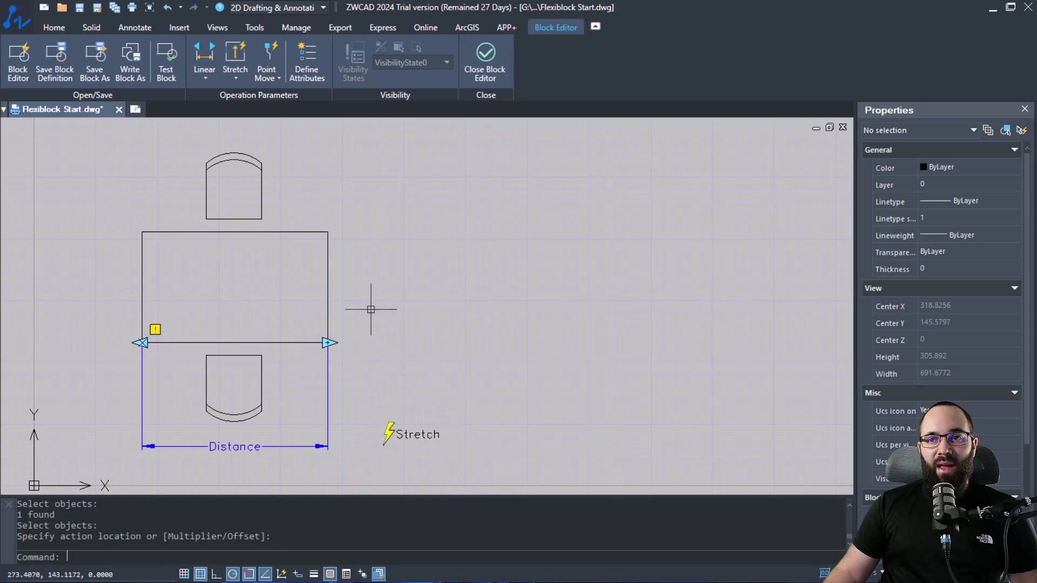
Step: Add an Array action on Distance repeating both chairs at the measured column spacing
click(234, 79)
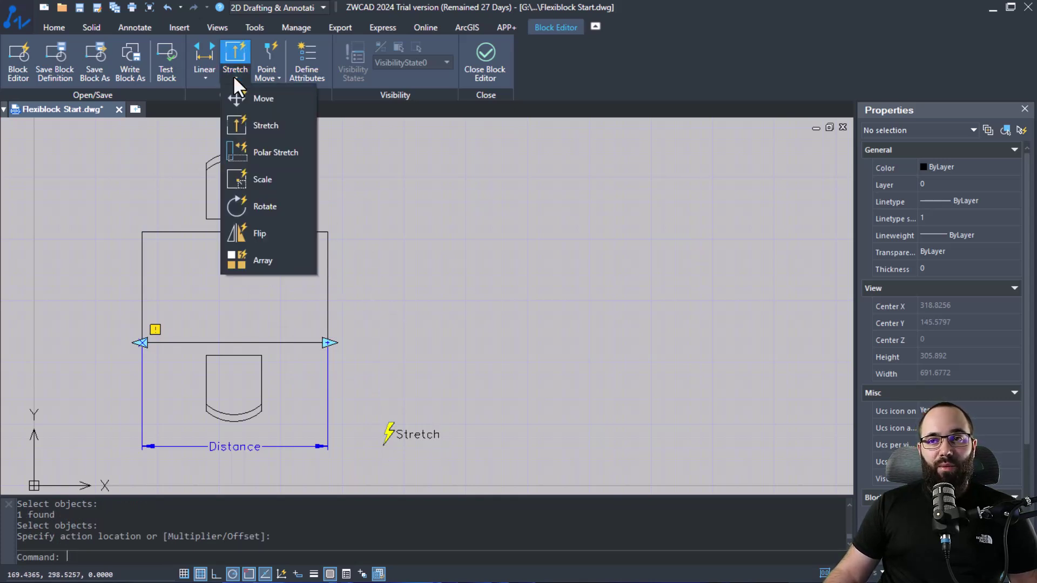
click(256, 261)
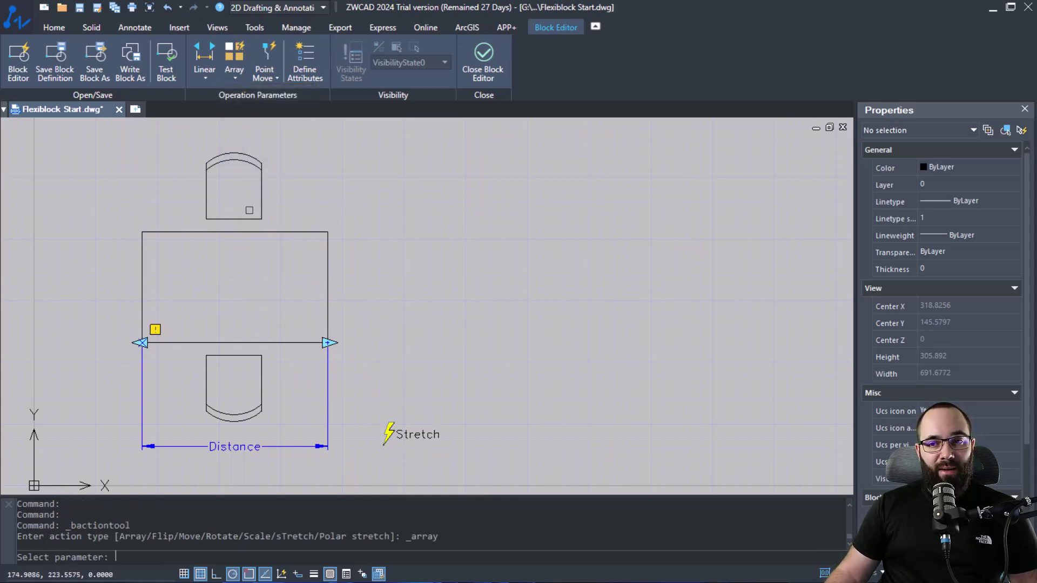
click(327, 405)
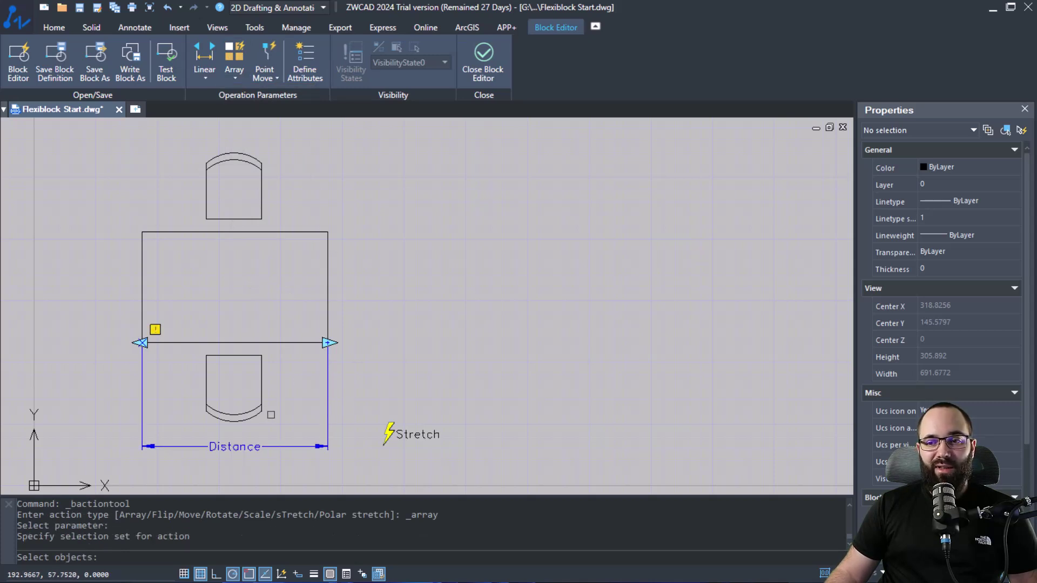
click(263, 409)
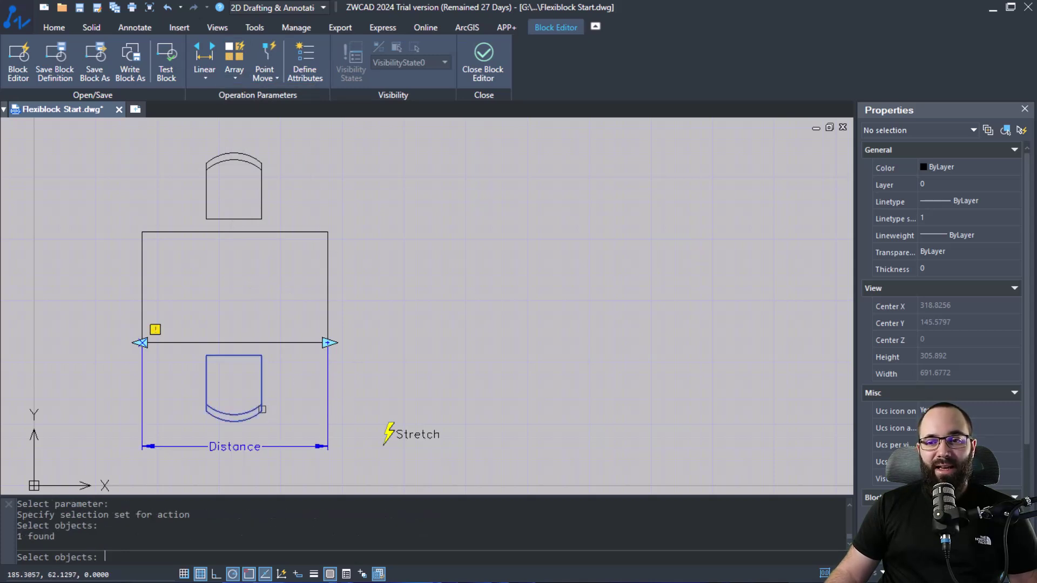
click(260, 179)
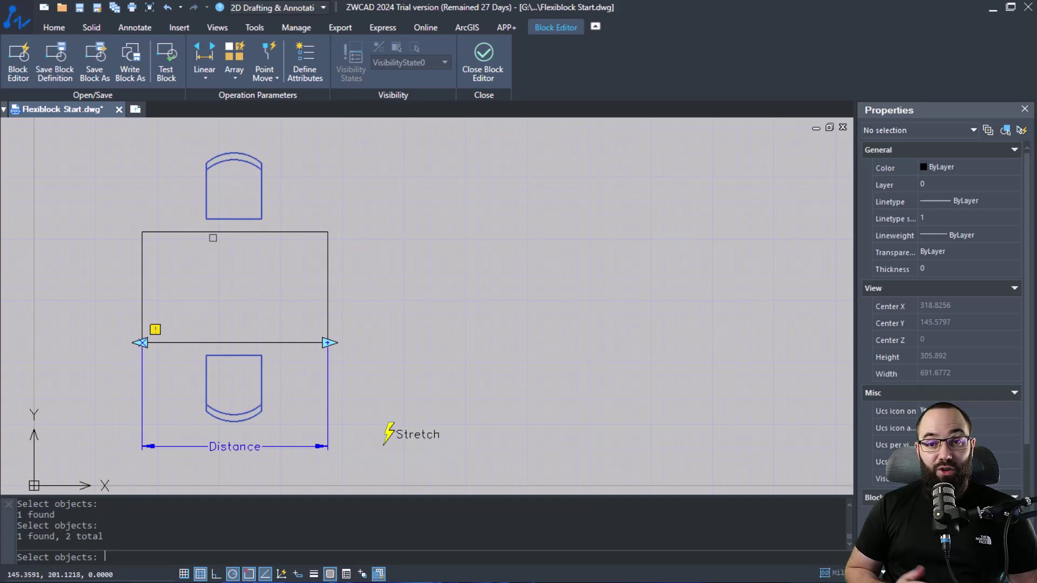
key(Return)
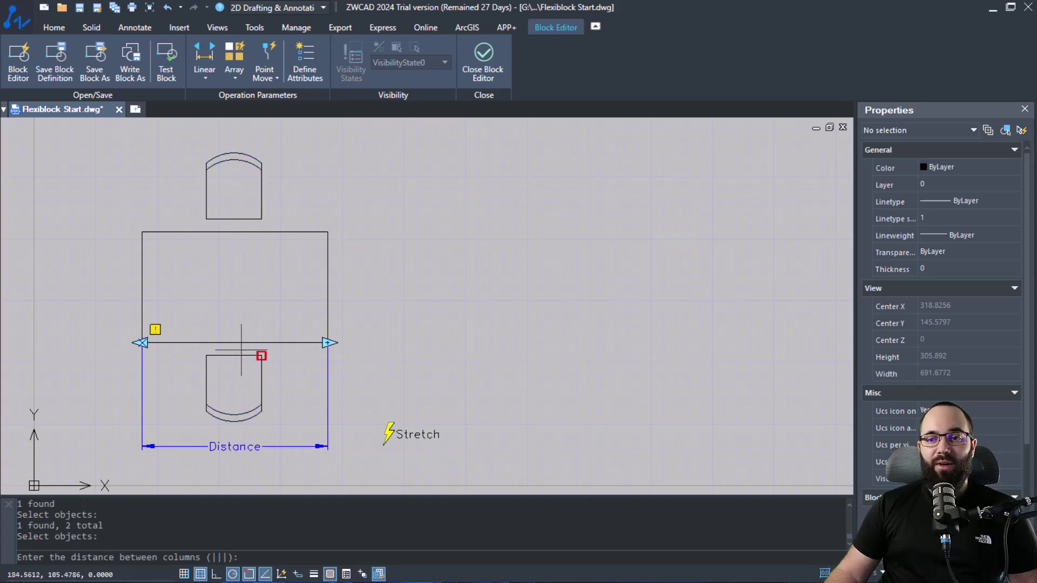
click(262, 356)
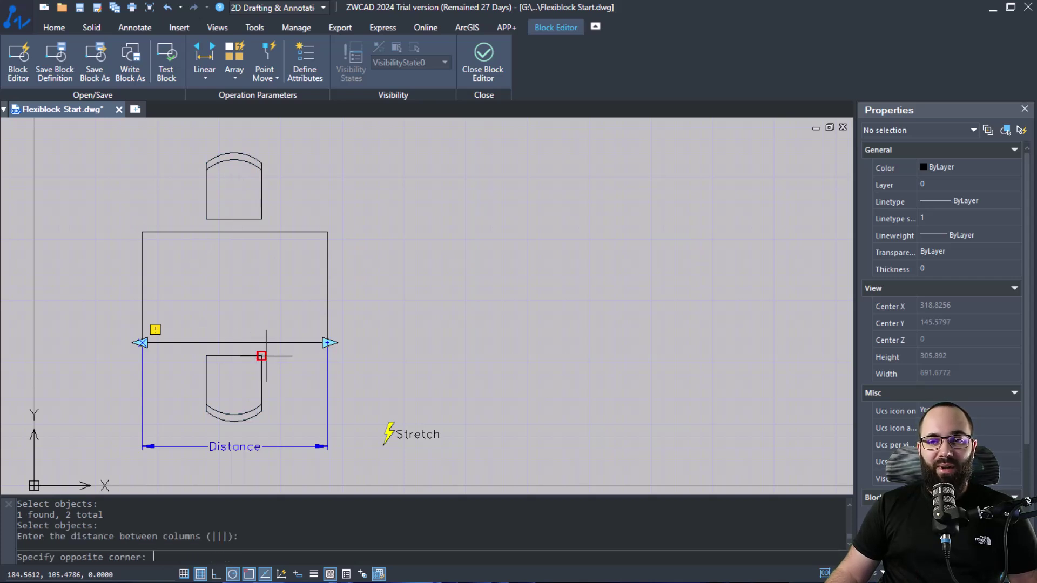
click(360, 361)
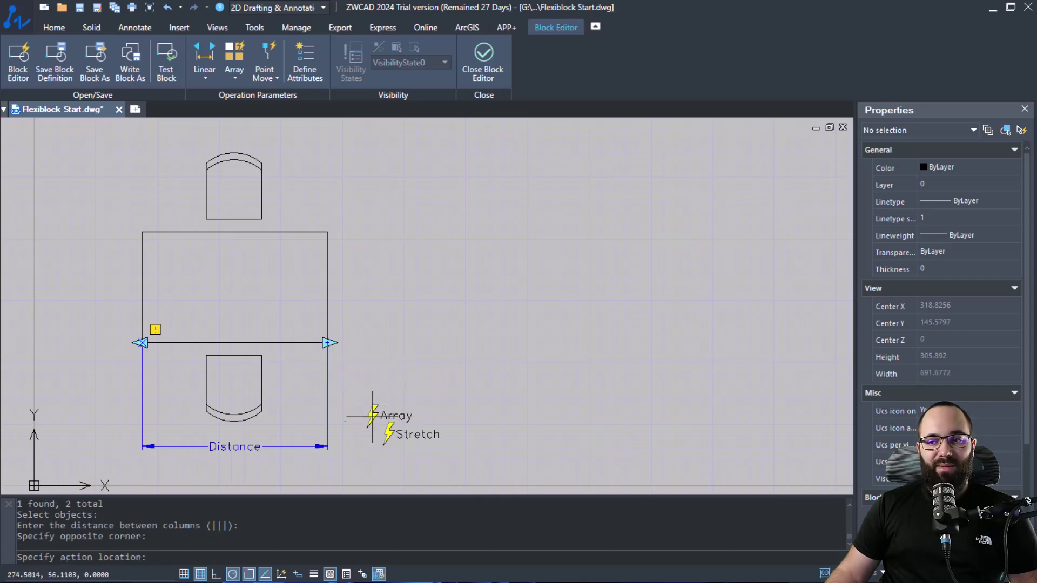
click(471, 435)
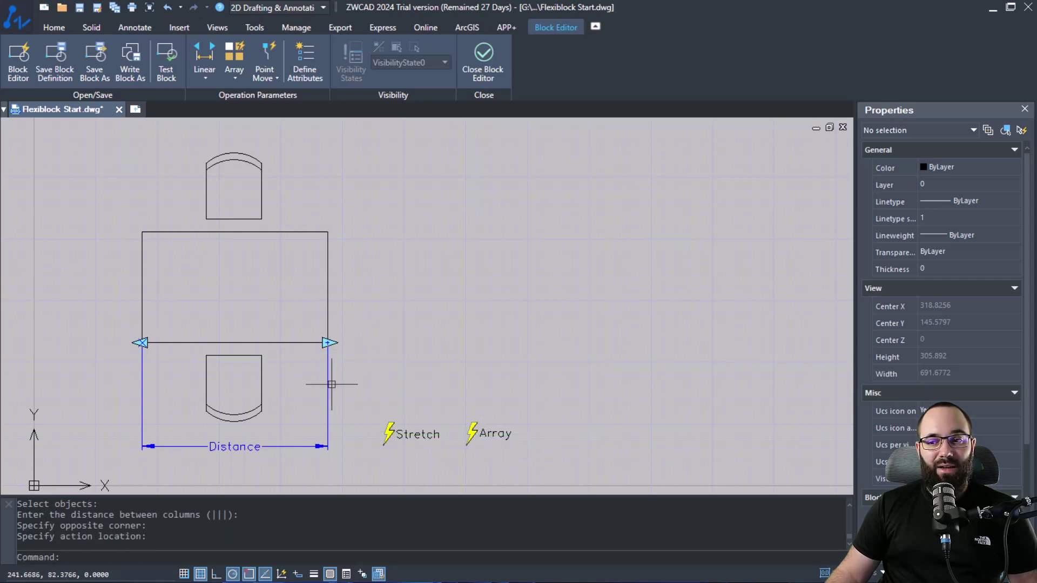
Step: Set the Distance parameter's Dist type to Increment with a Dist increment of 50
click(329, 385)
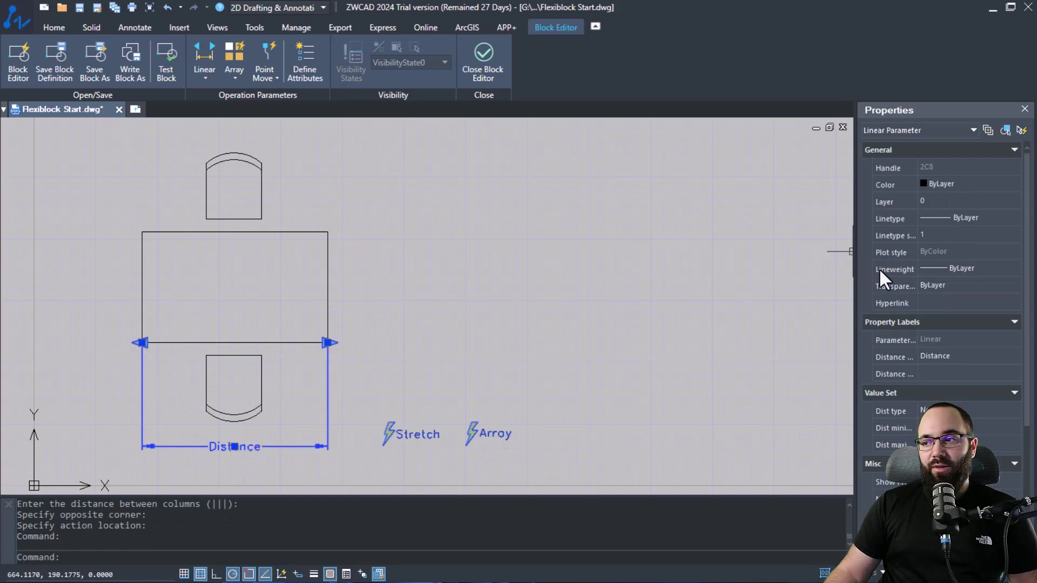
scroll(912, 265, down, 2)
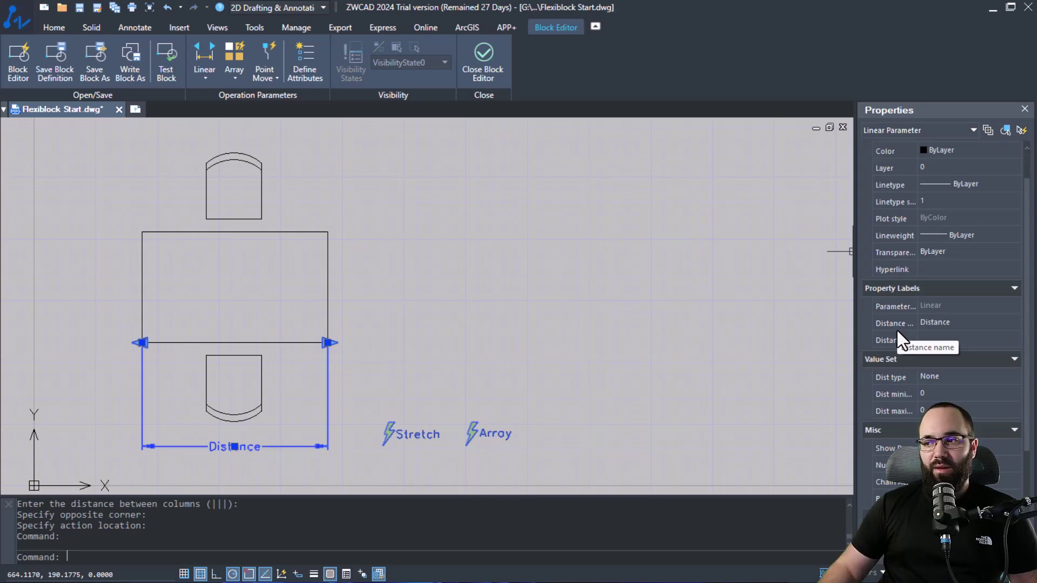
scroll(902, 330, down, 1)
click(955, 361)
click(1001, 361)
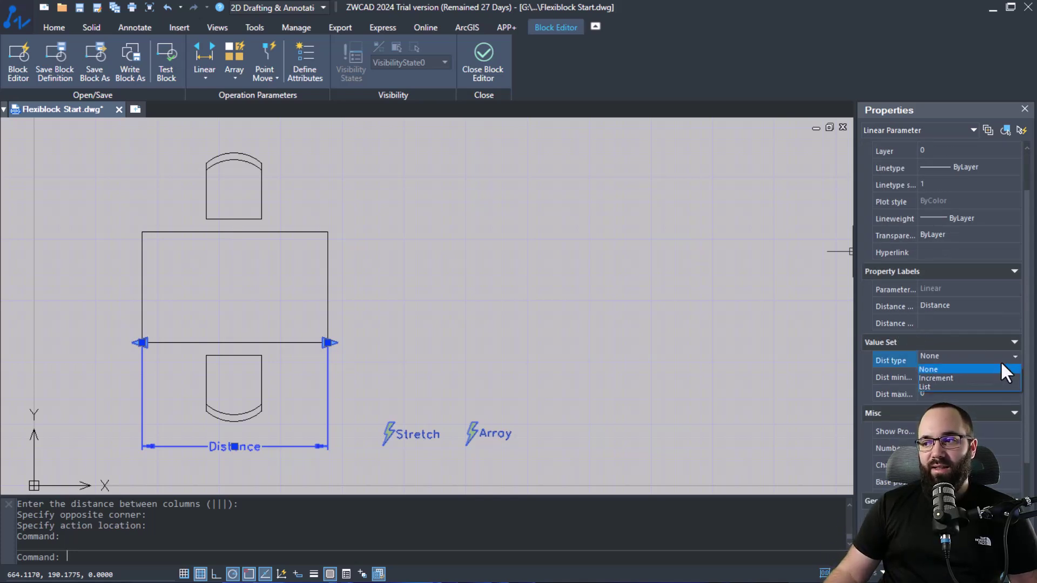
click(941, 375)
click(938, 377)
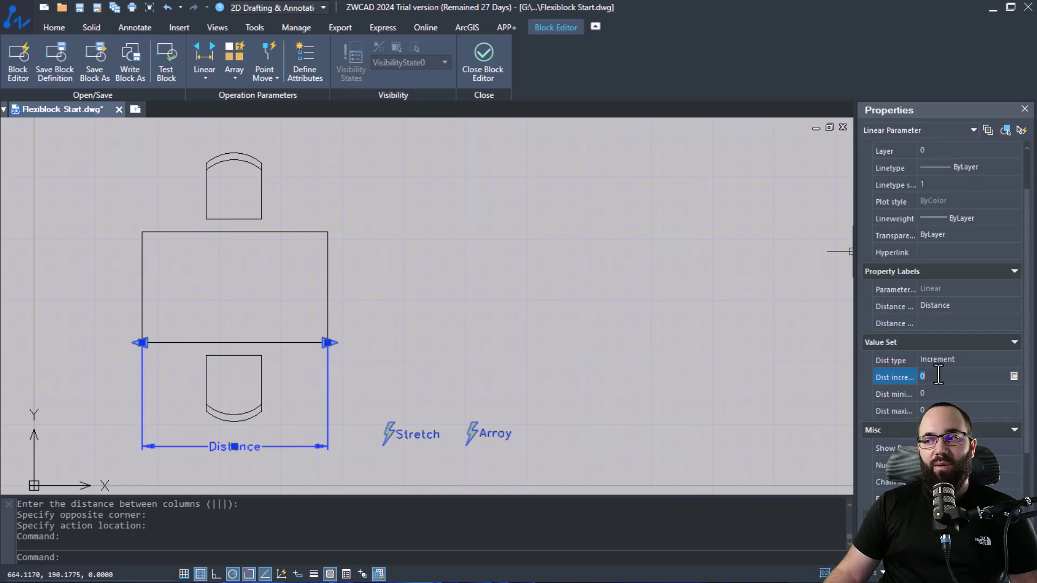
text(50)
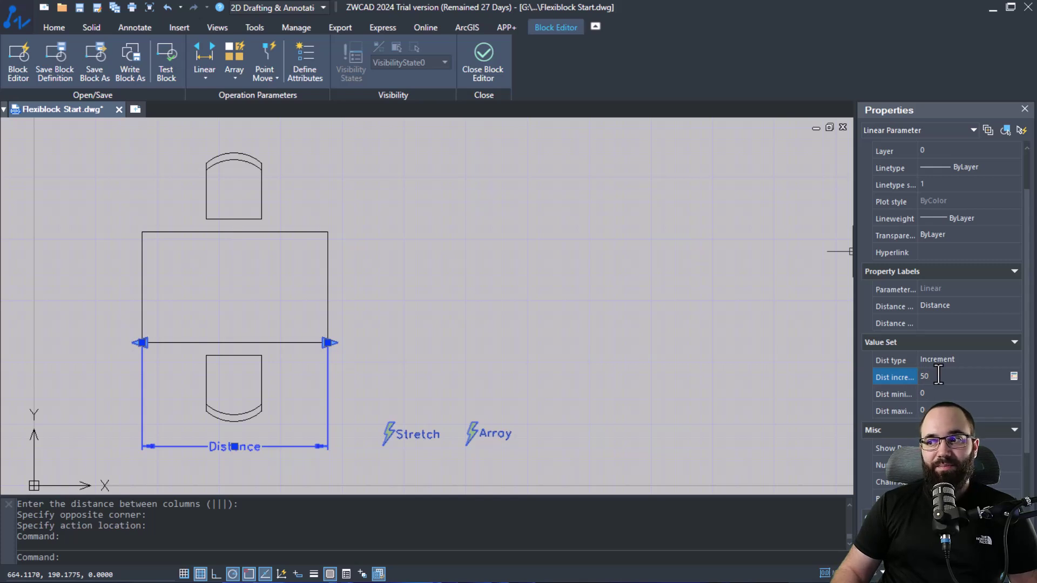
click(714, 385)
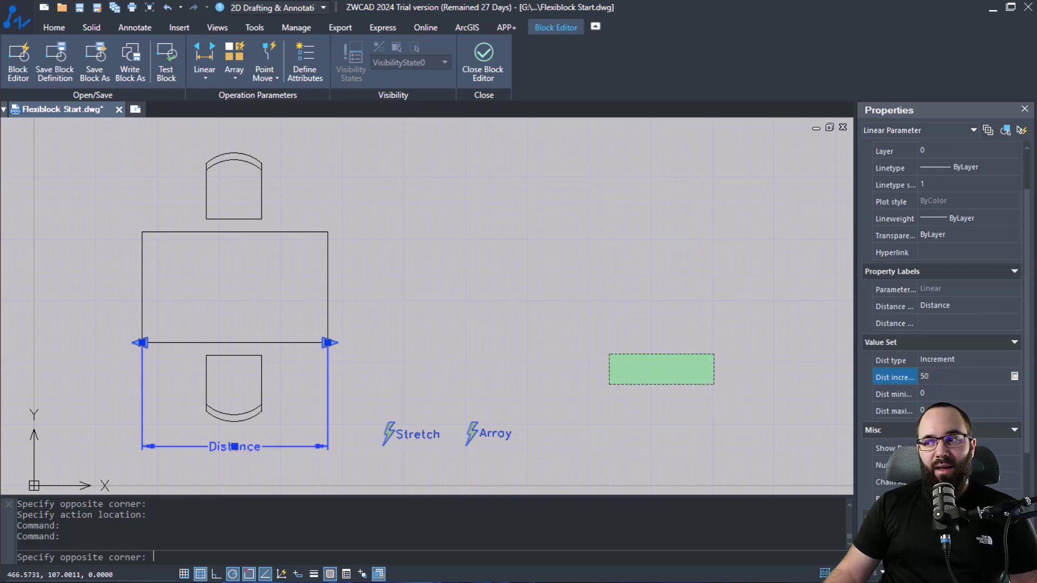
click(404, 340)
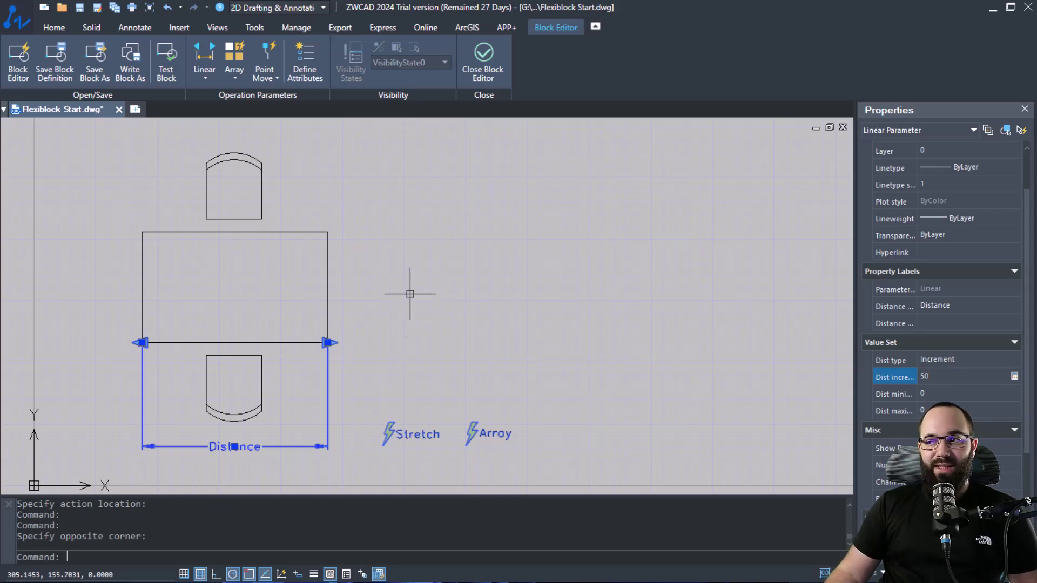
Step: Close the Block Editor and save the changes to the table-and-chairs block
key(Escape)
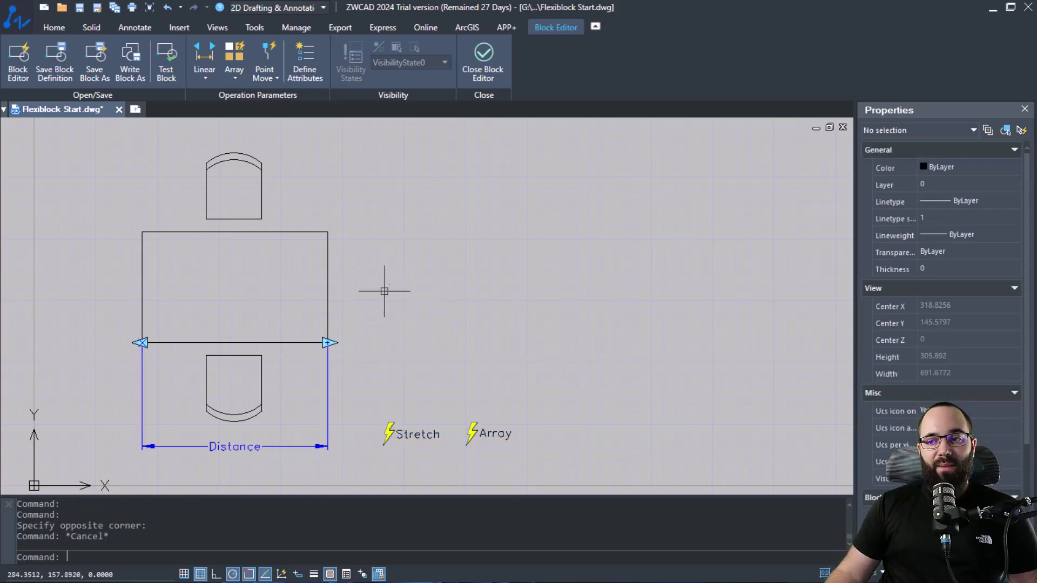
click(328, 370)
key(Escape)
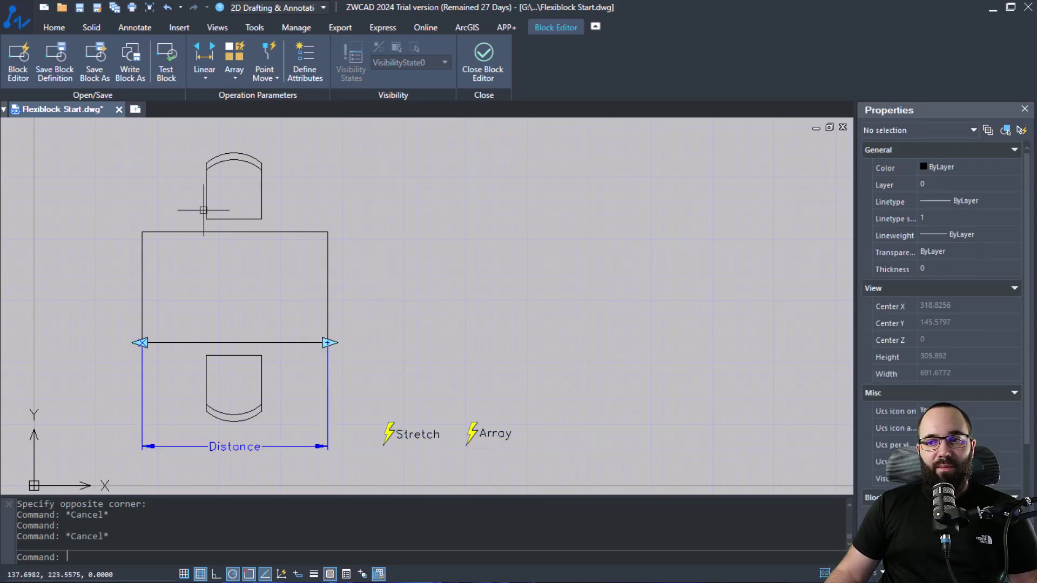
click(481, 70)
click(506, 339)
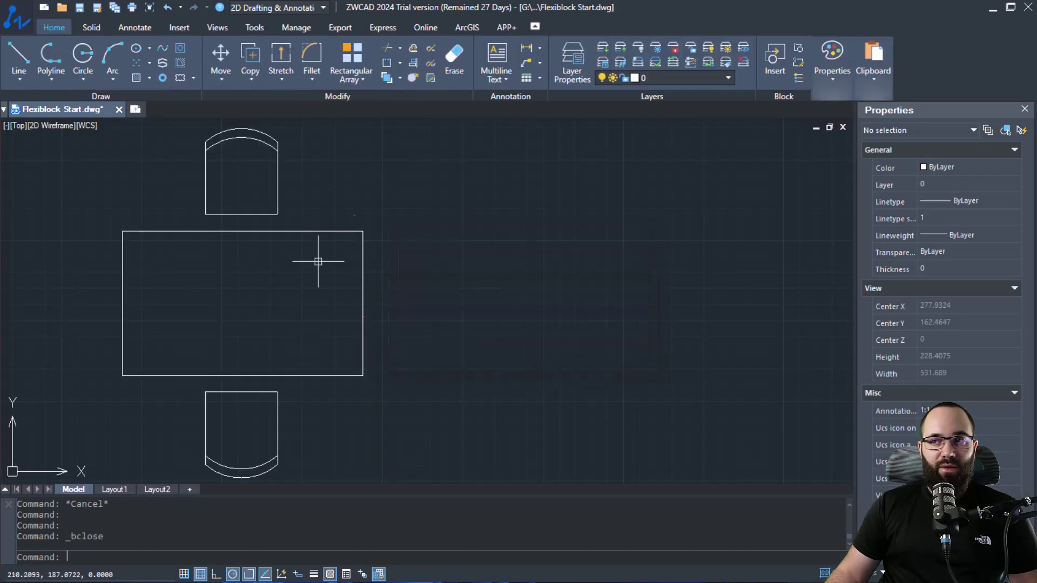
Step: Stretch the table block with its stretch grip to seat five chairs per side
click(362, 315)
scroll(388, 303, down, 3)
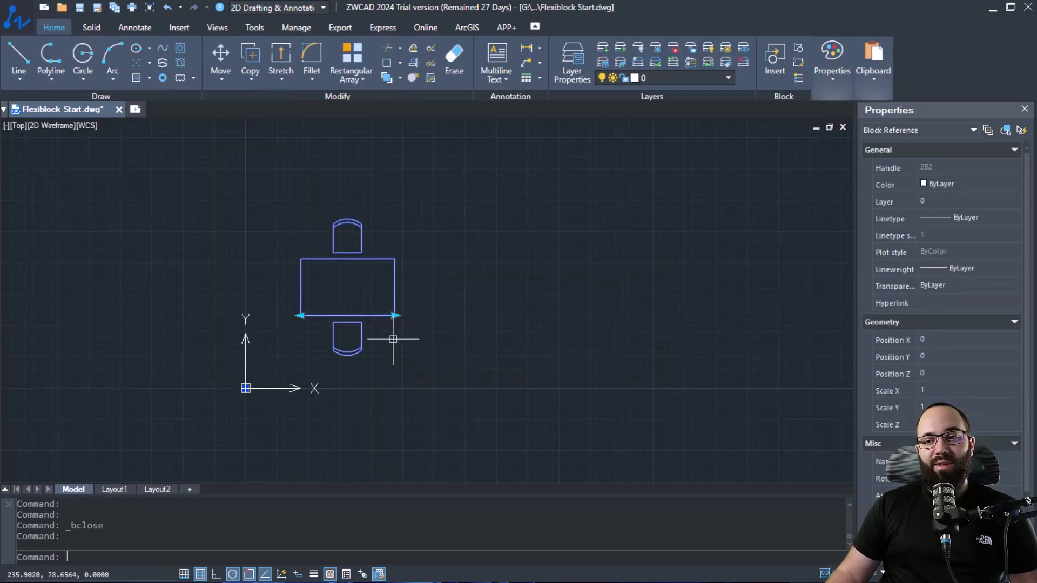
scroll(393, 325, up, 2)
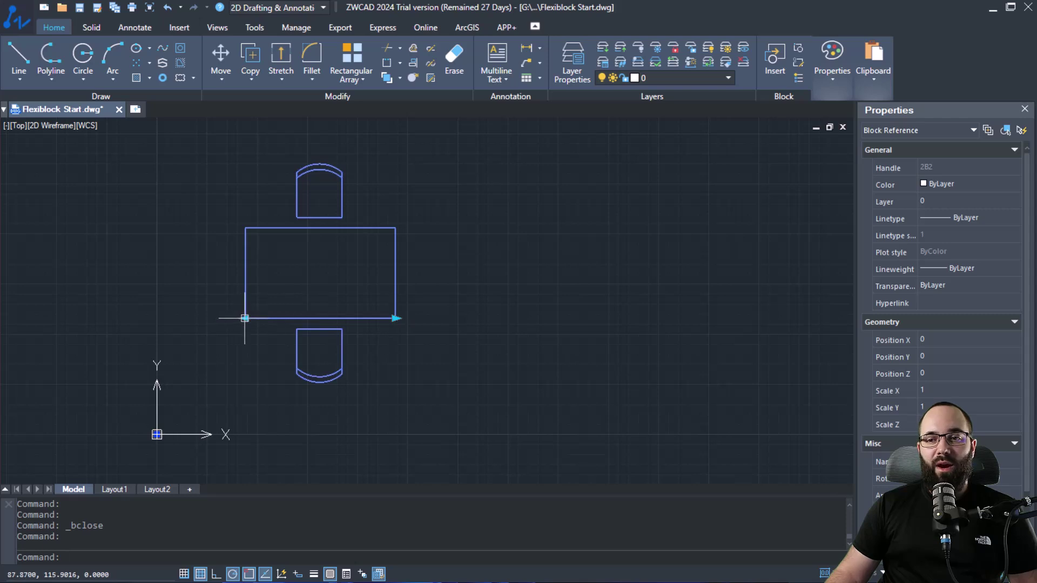
click(395, 319)
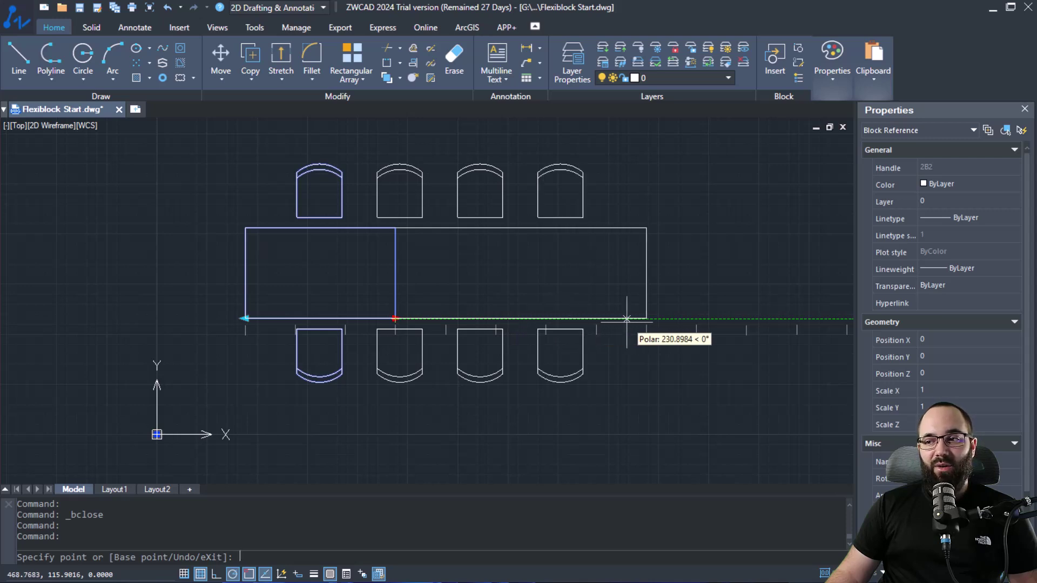
click(691, 319)
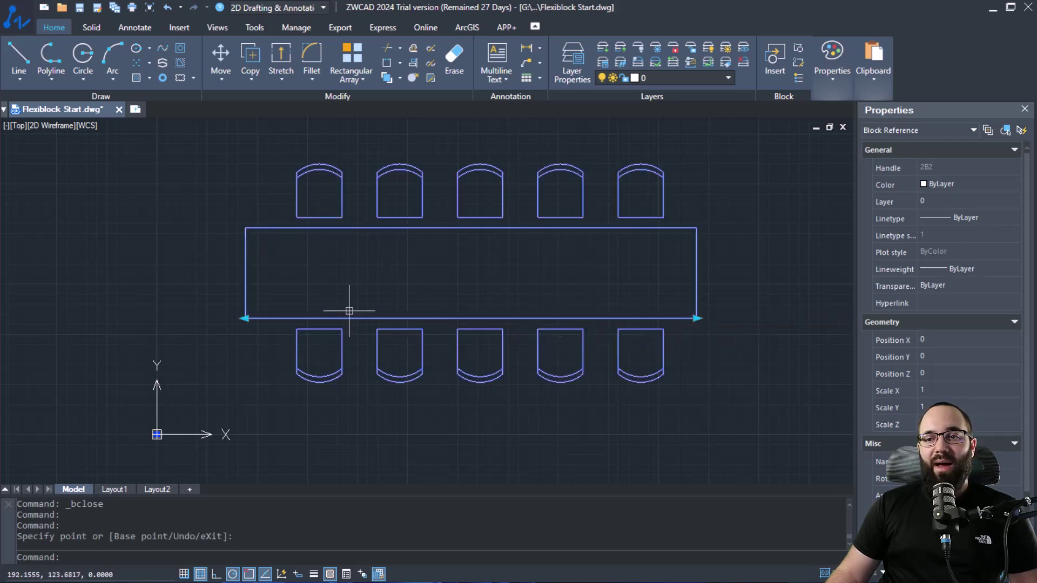
middle_drag(408, 253, 375, 277)
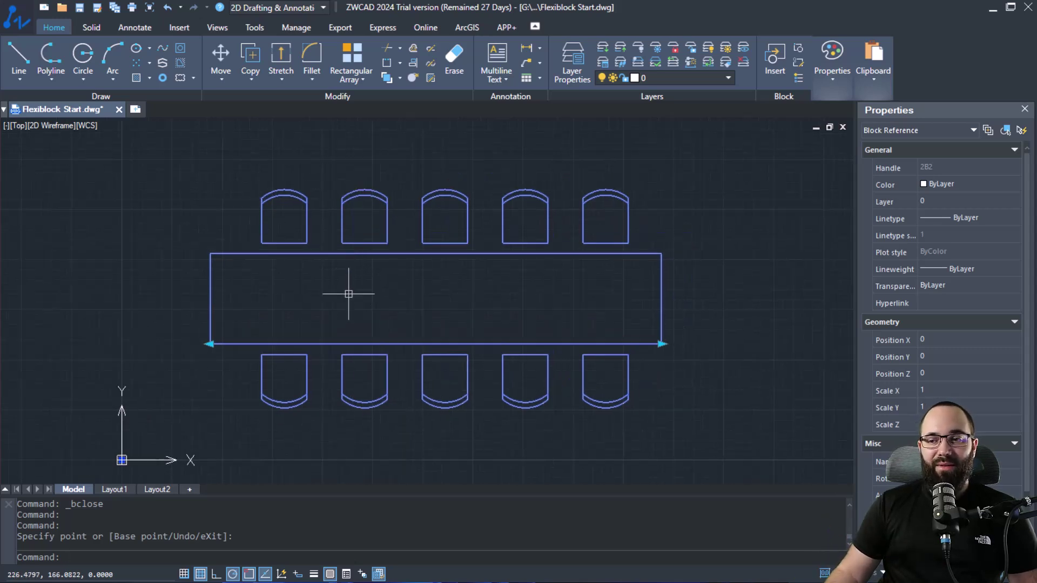
Step: Shorten the table back to four chairs per side using the right stretch grip
scroll(348, 294, down, 2)
scroll(400, 297, up, 2)
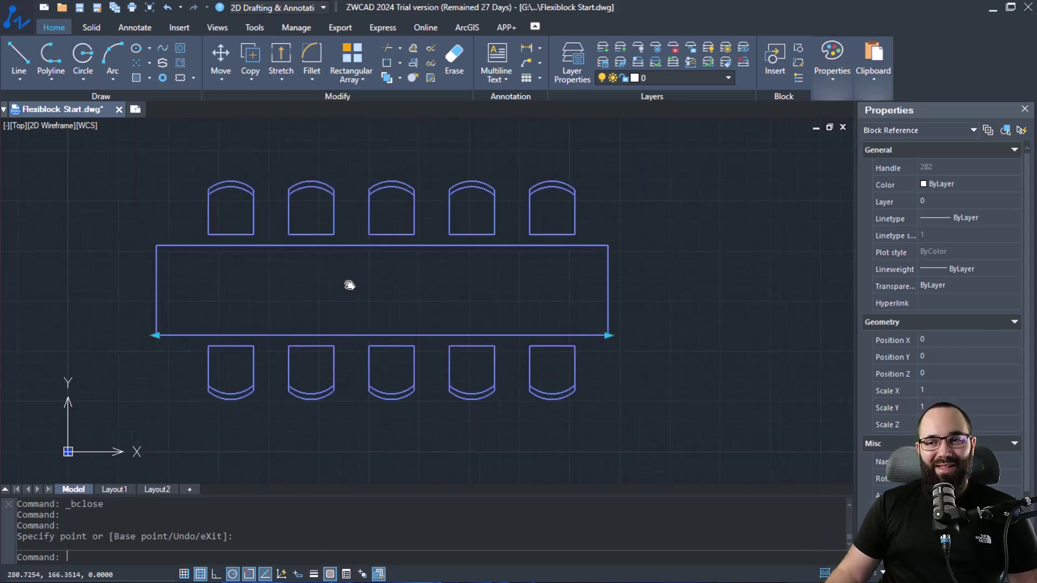
middle_drag(350, 285, 349, 285)
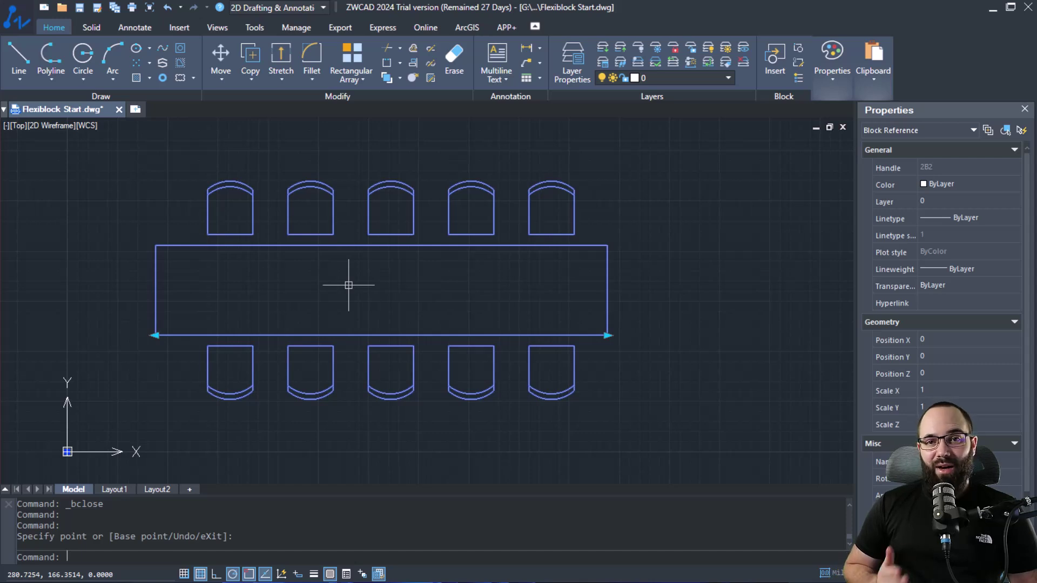
click(608, 335)
click(482, 345)
click(506, 336)
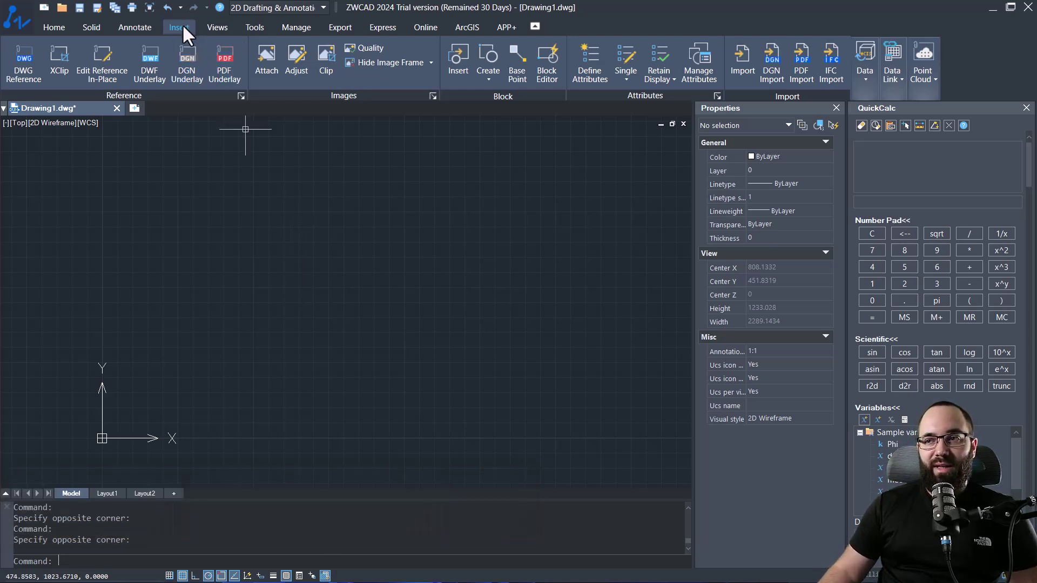
Step: Attach the Eka_15mm_res.rcs point cloud file at the origin via Point Cloud Attach
click(922, 79)
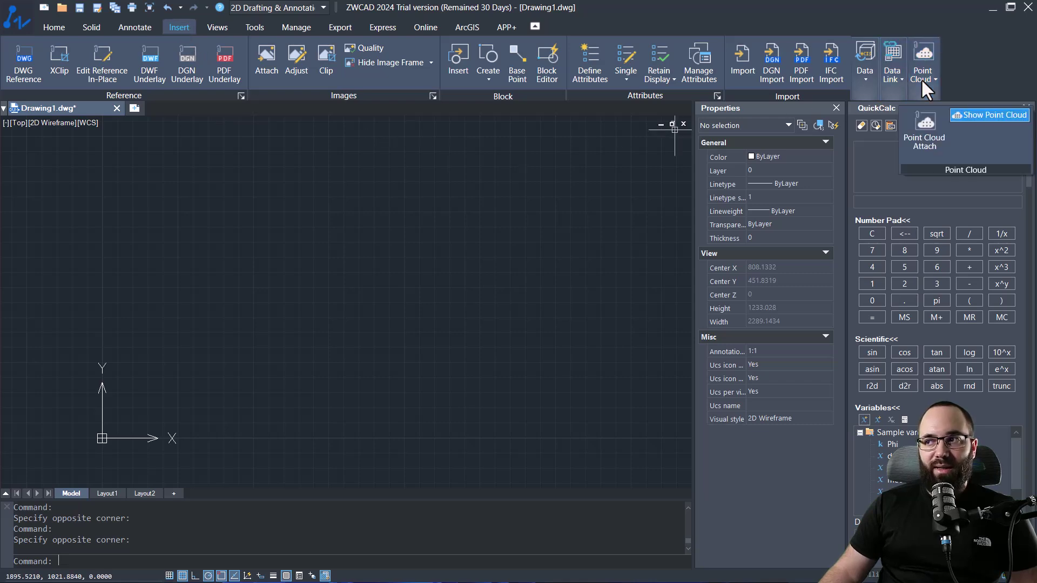
click(924, 141)
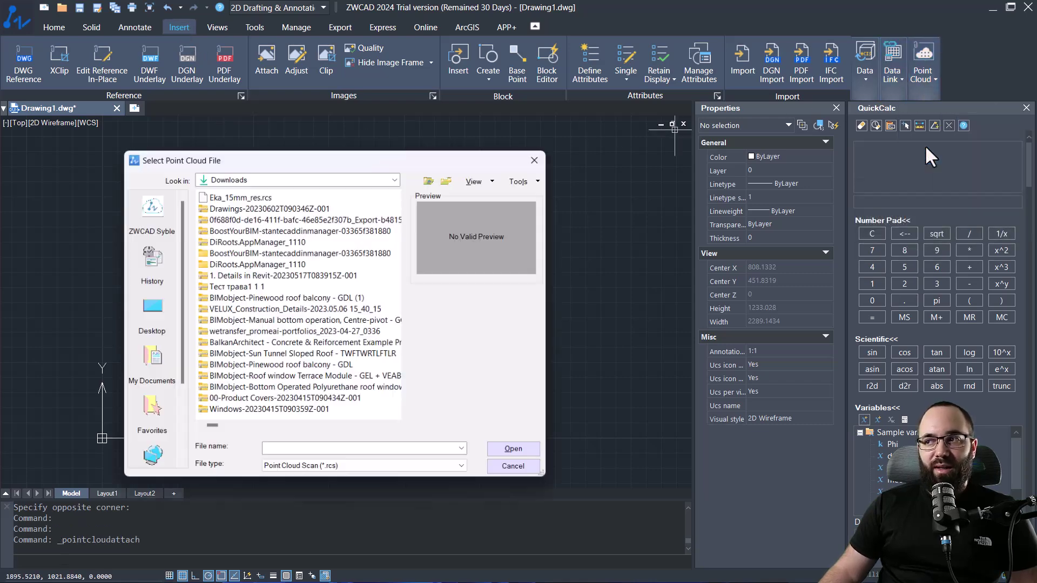
click(225, 197)
click(400, 469)
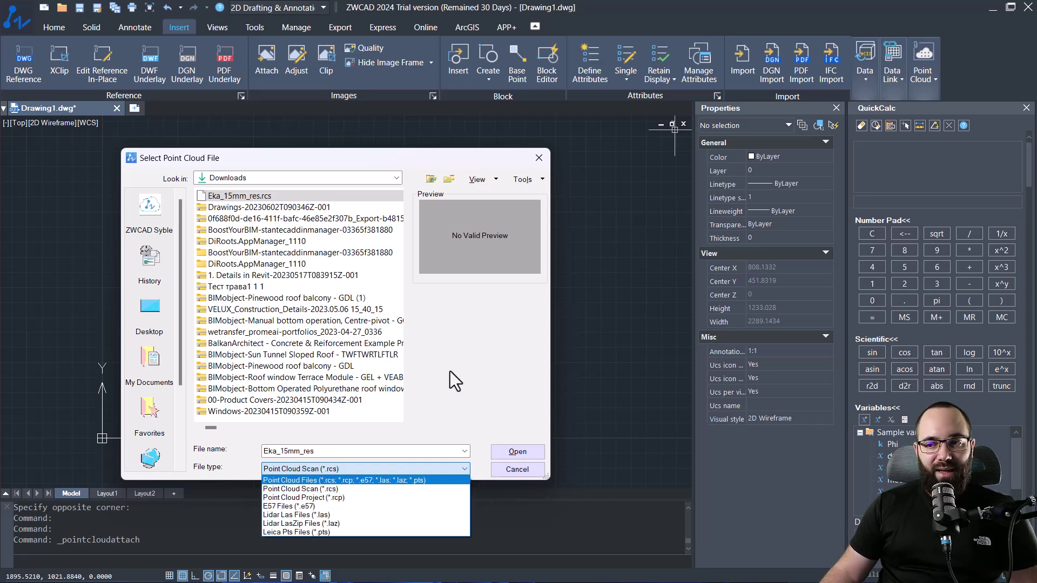
click(512, 458)
click(510, 456)
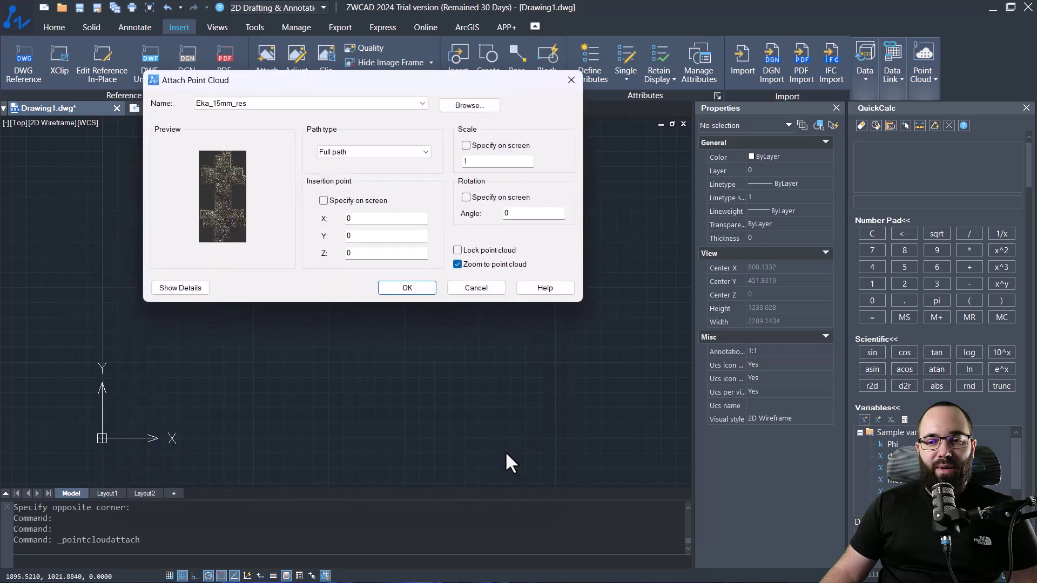
click(183, 288)
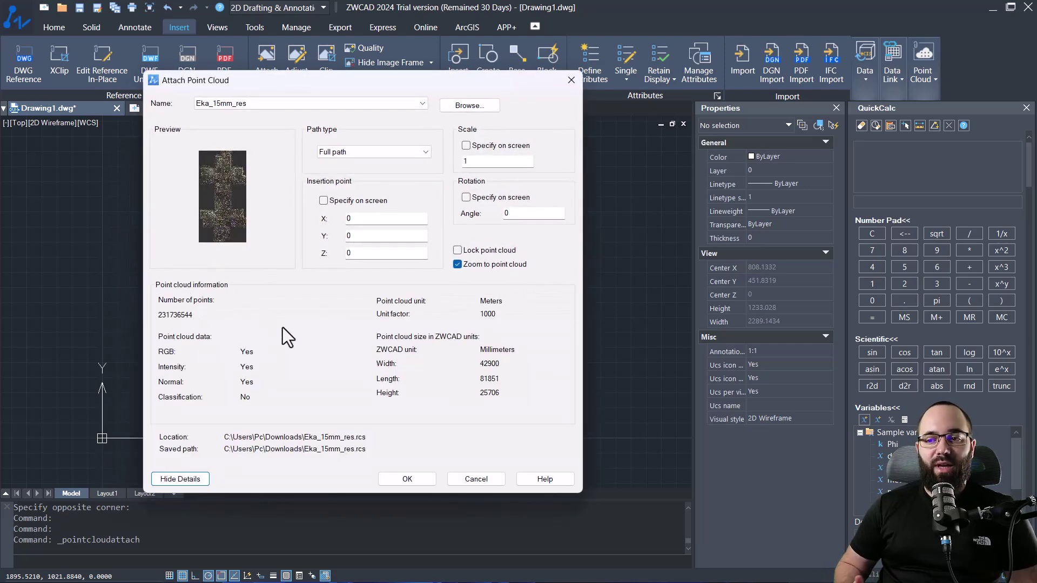
click(408, 479)
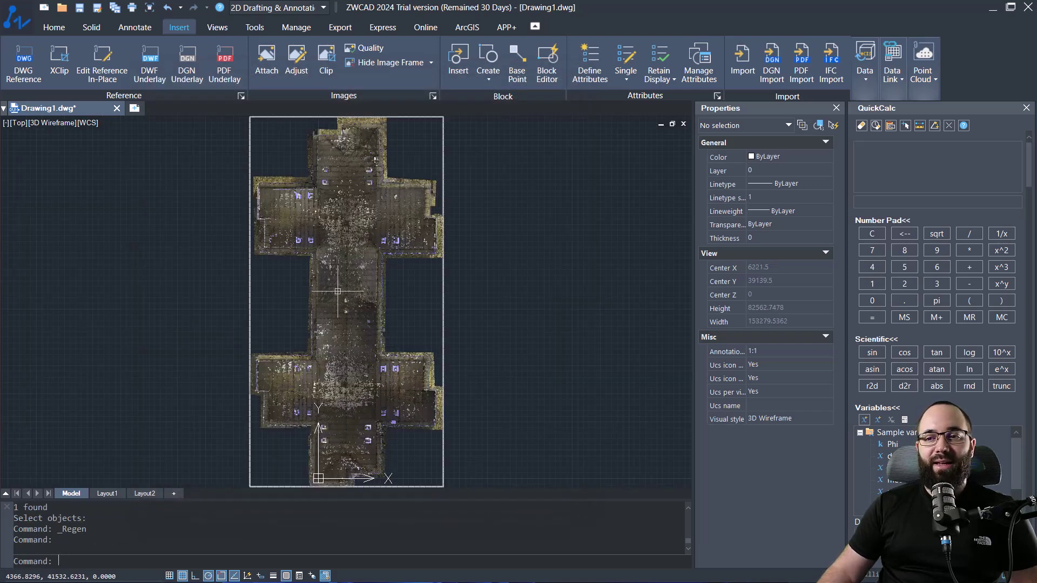
Step: Select the point cloud and raise its level of detail to 7, adjusting transparency
shift+middle_drag(347, 301, 309, 266)
scroll(321, 292, up, 5)
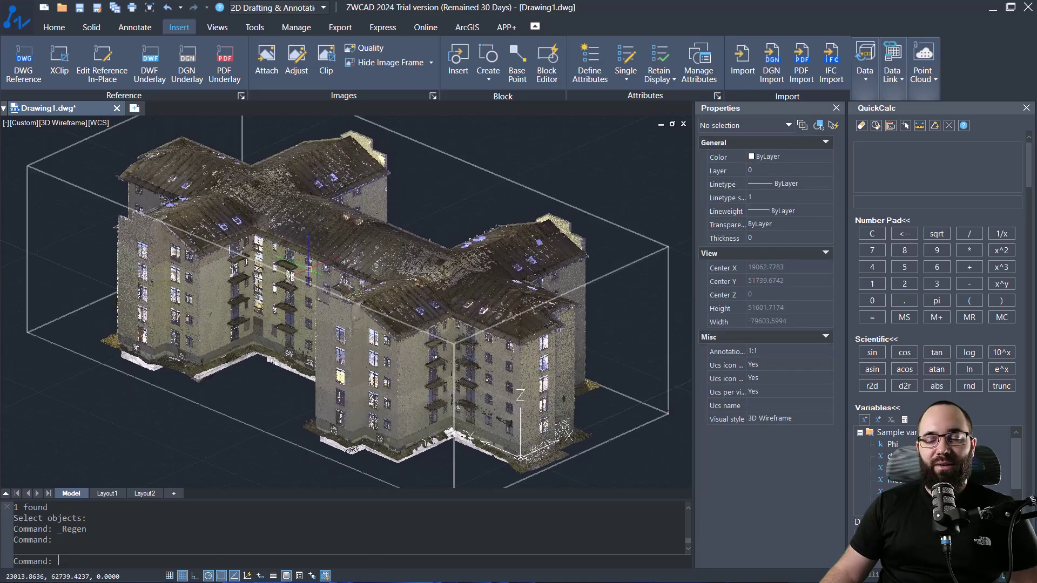
click(308, 268)
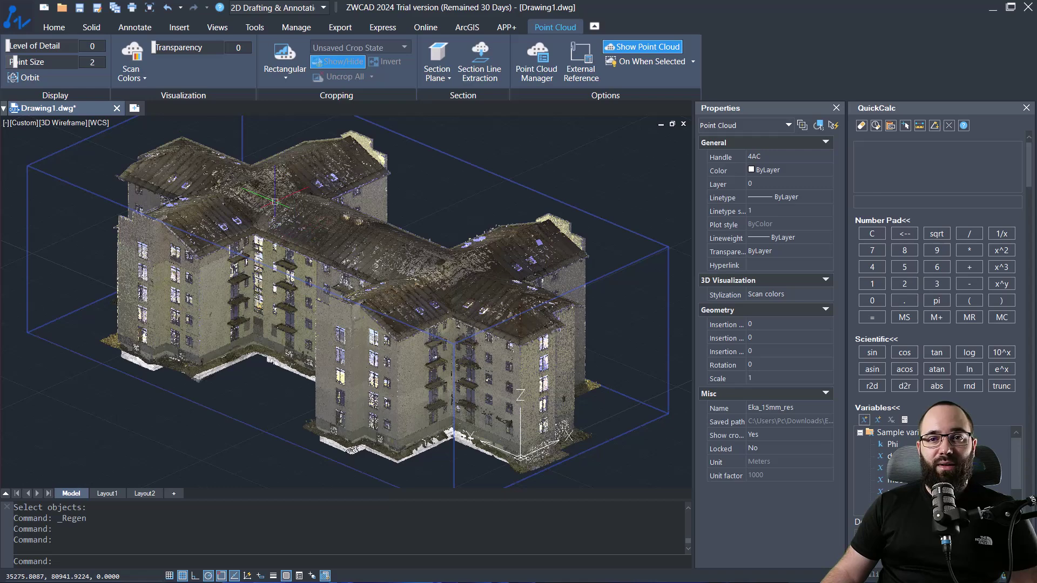
drag(16, 45, 46, 45)
click(15, 48)
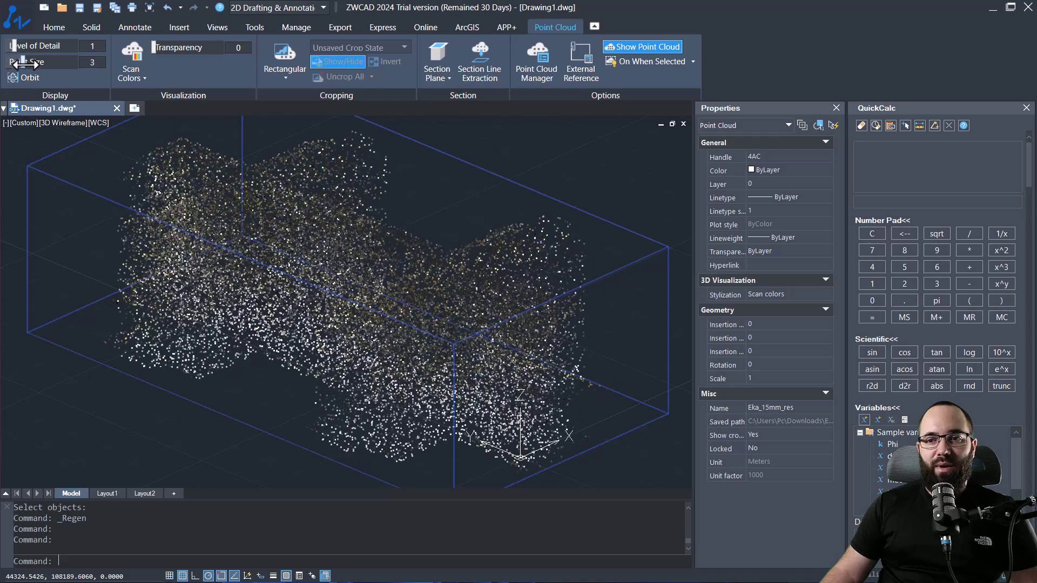
drag(15, 50, 49, 48)
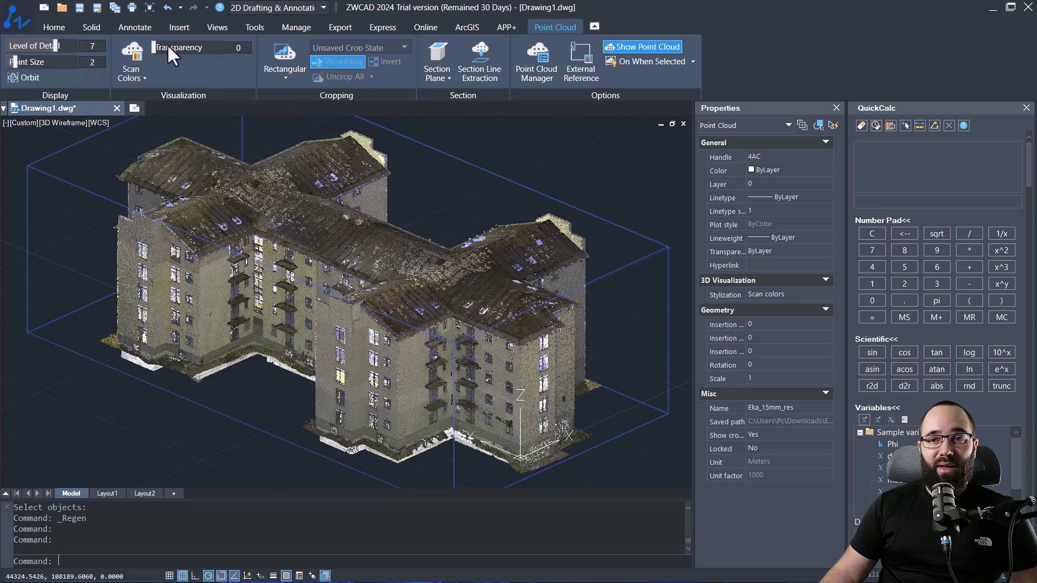
mouse_move(155, 47)
mouse_down()
mouse_move(200, 47)
mouse_move(156, 55)
mouse_up()
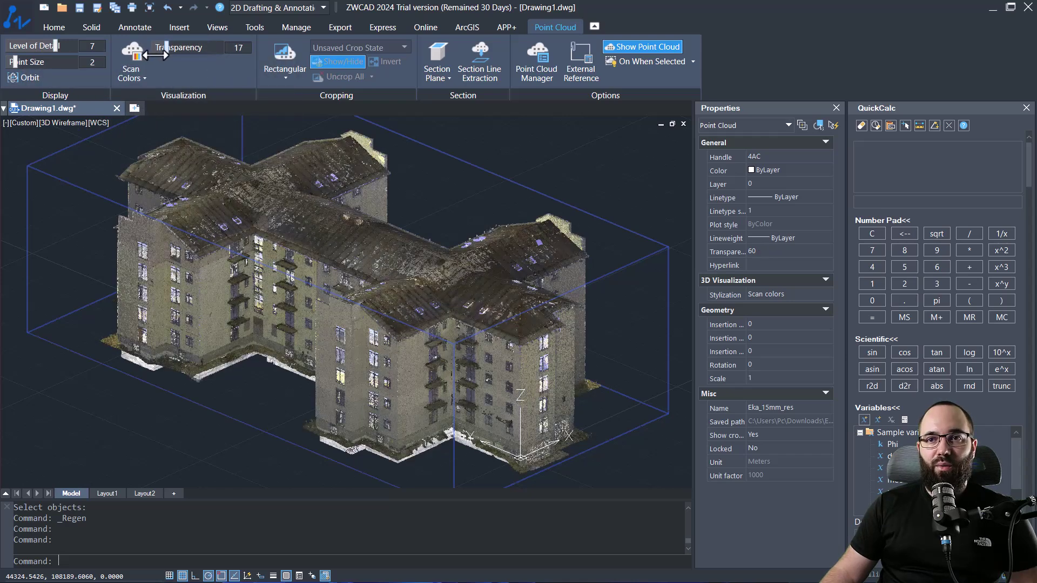
Step: Preview Object Color and Normal stylizations, then return the cloud to Scan Colors
click(133, 75)
click(160, 134)
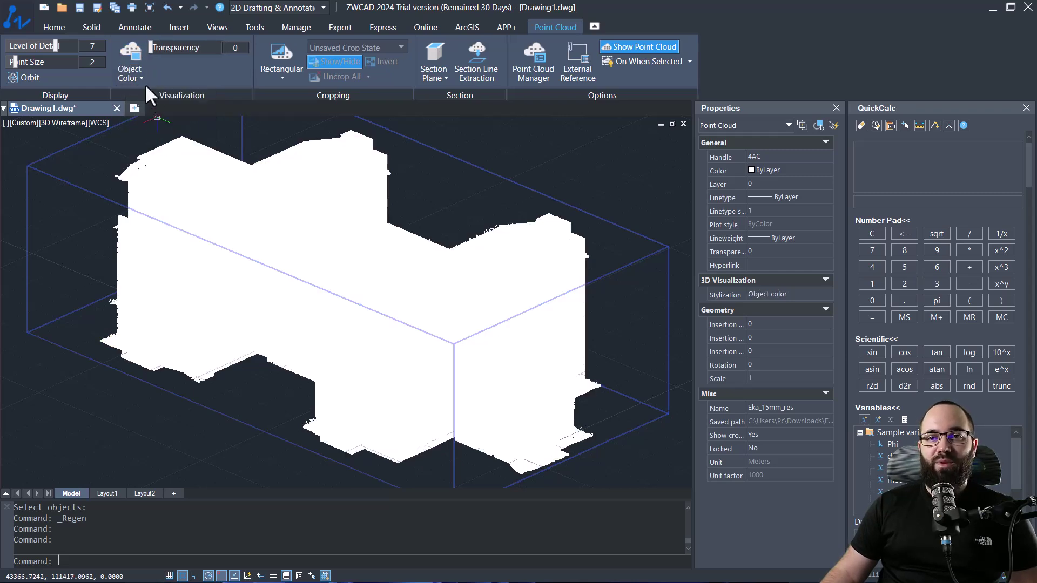
click(140, 75)
click(156, 160)
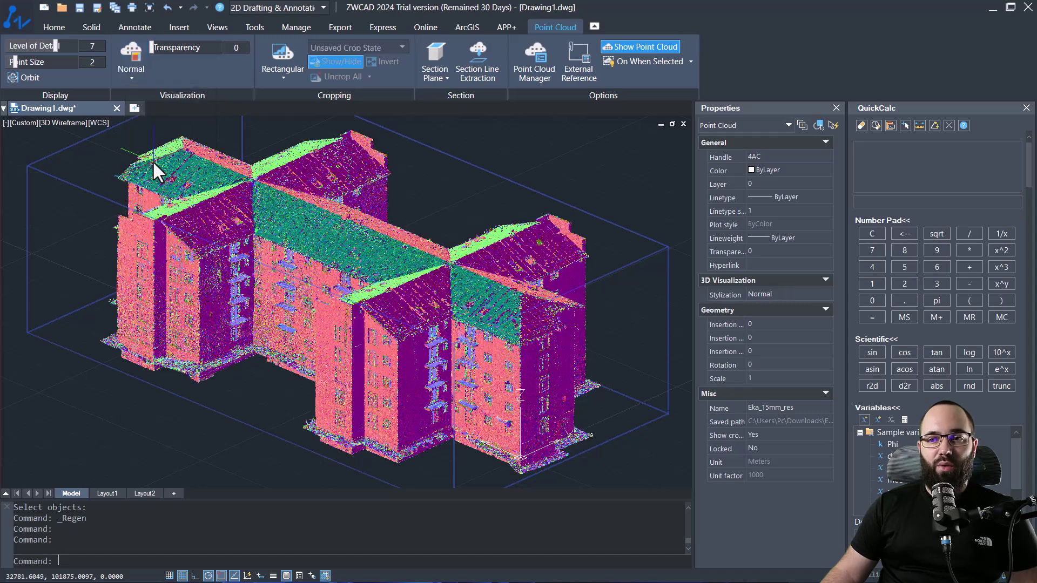
click(139, 75)
click(145, 100)
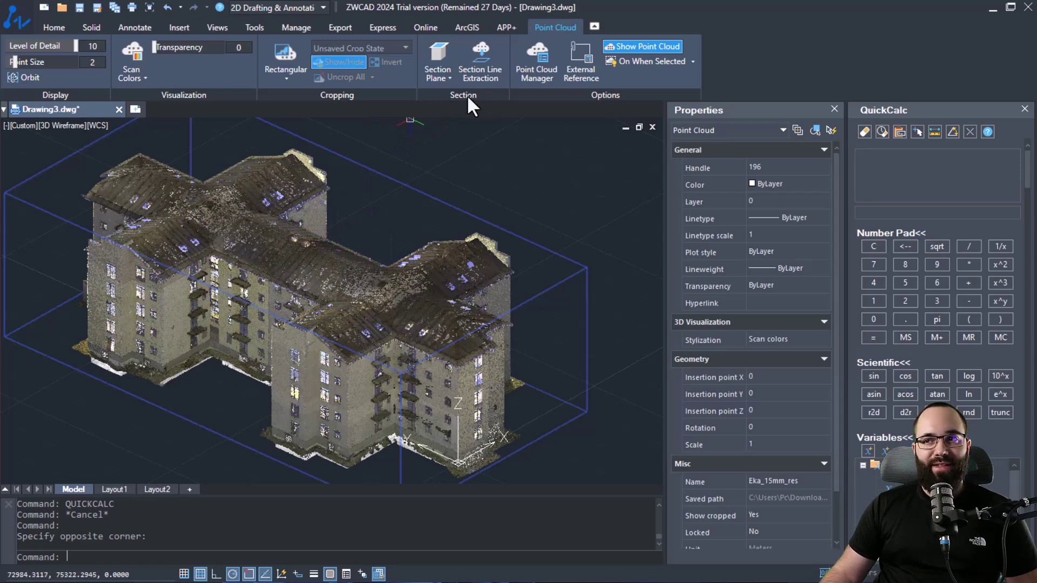
Step: Create a Top-aligned section plane through the point cloud and select it
click(438, 76)
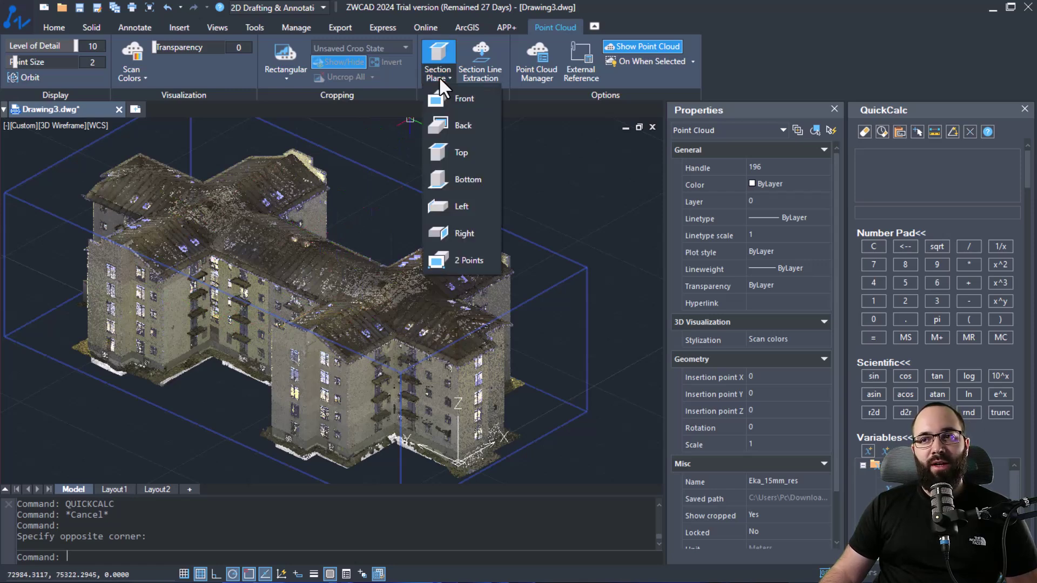
click(460, 152)
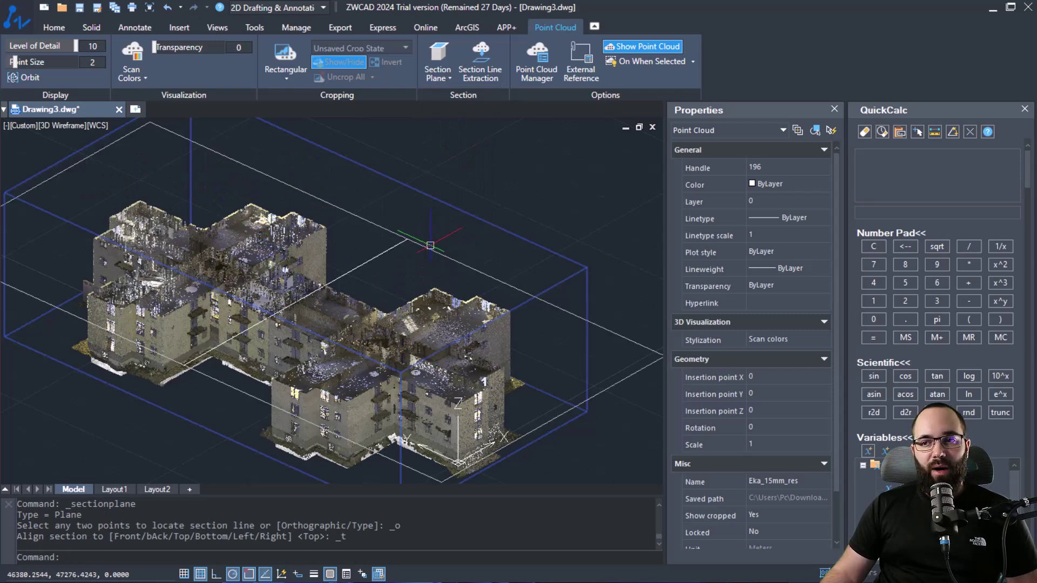
key(Escape)
click(411, 242)
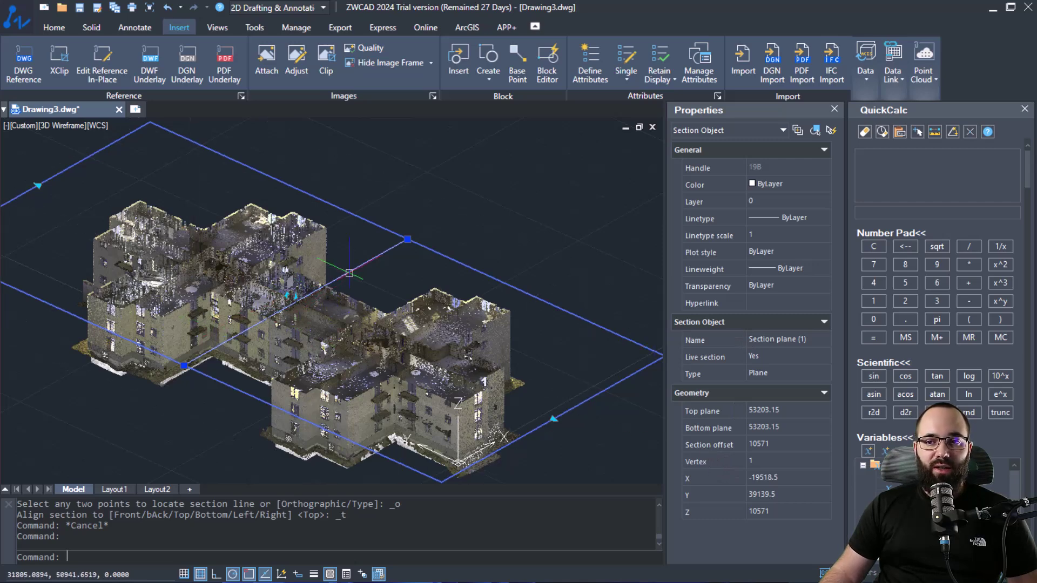
Step: Try section offsets 5000, 12000 and 12500, finally setting it to 14000
click(790, 445)
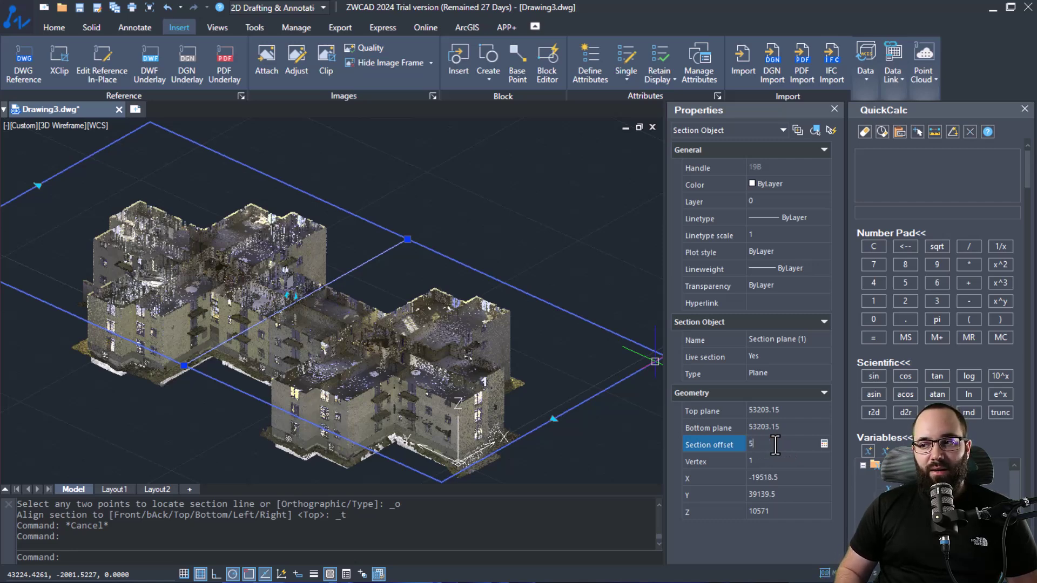
text(5000)
key(Tab)
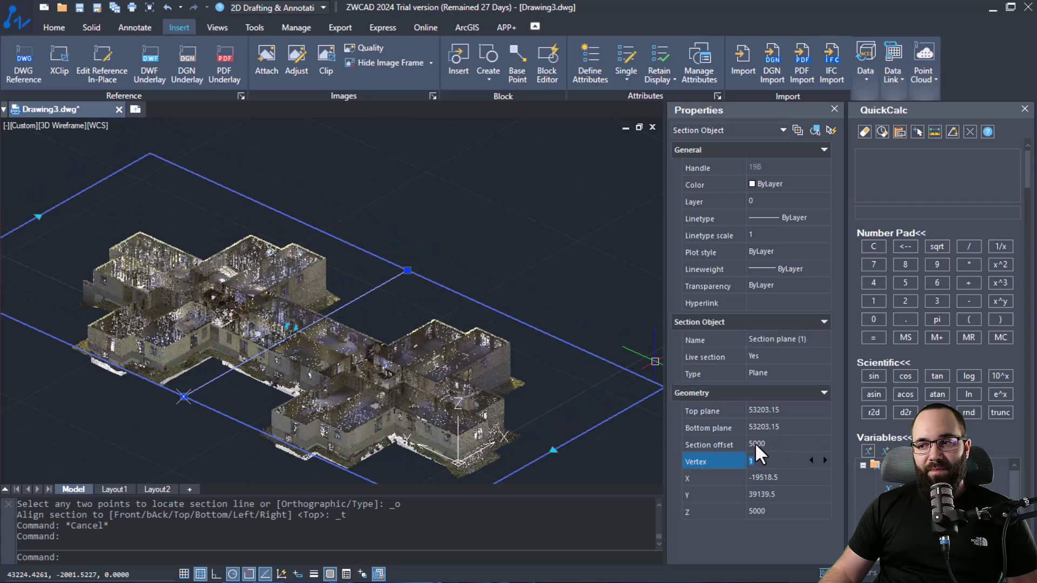
click(776, 445)
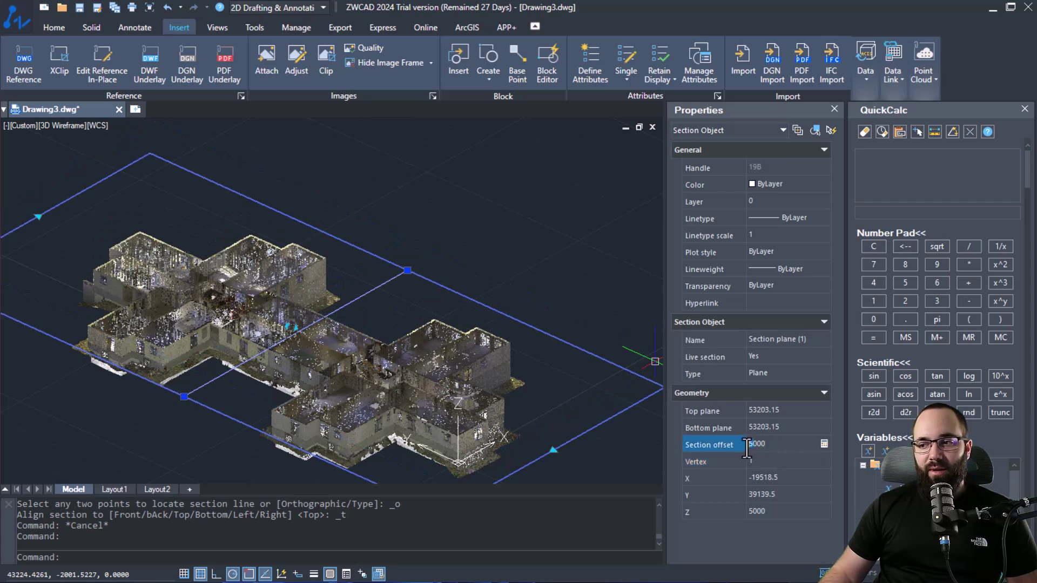
text(12000)
key(Tab)
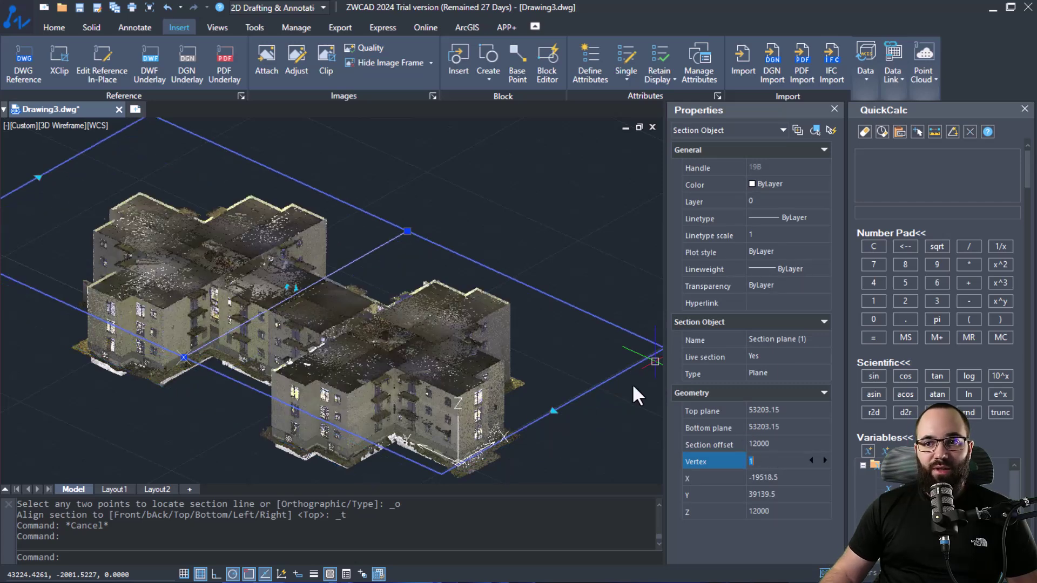
click(757, 445)
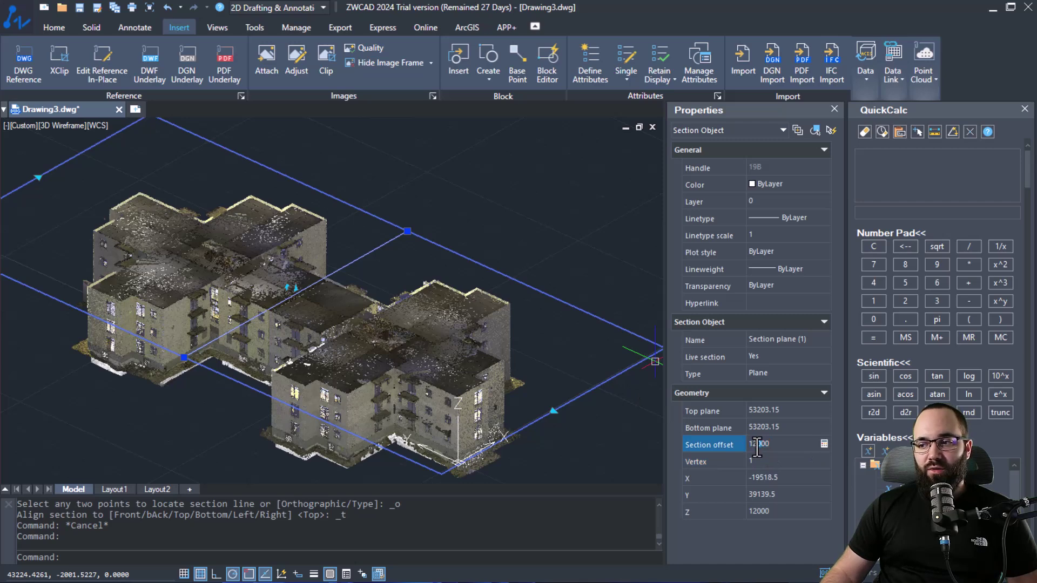
key(Tab)
click(757, 446)
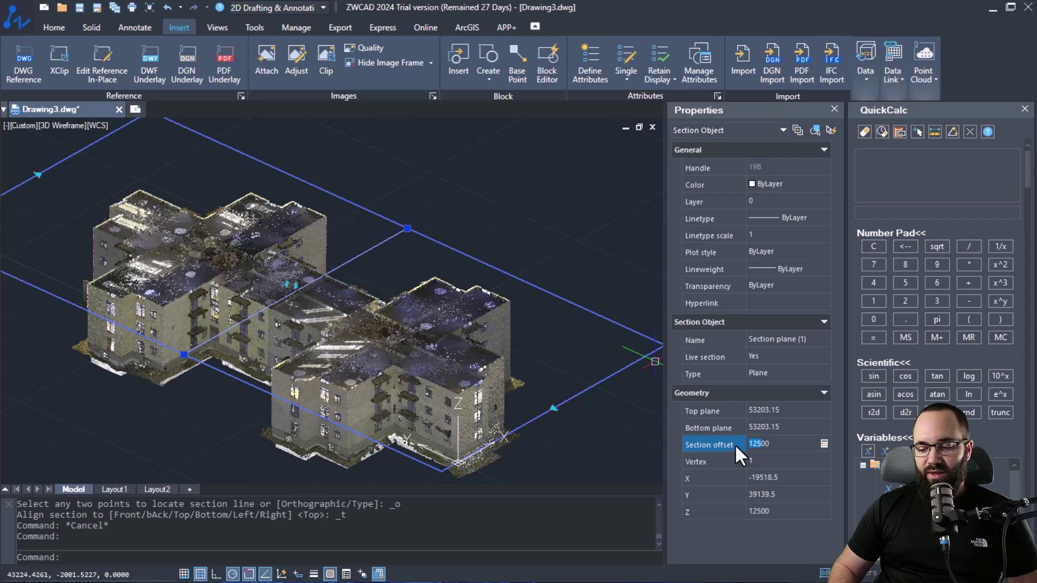
text(14000)
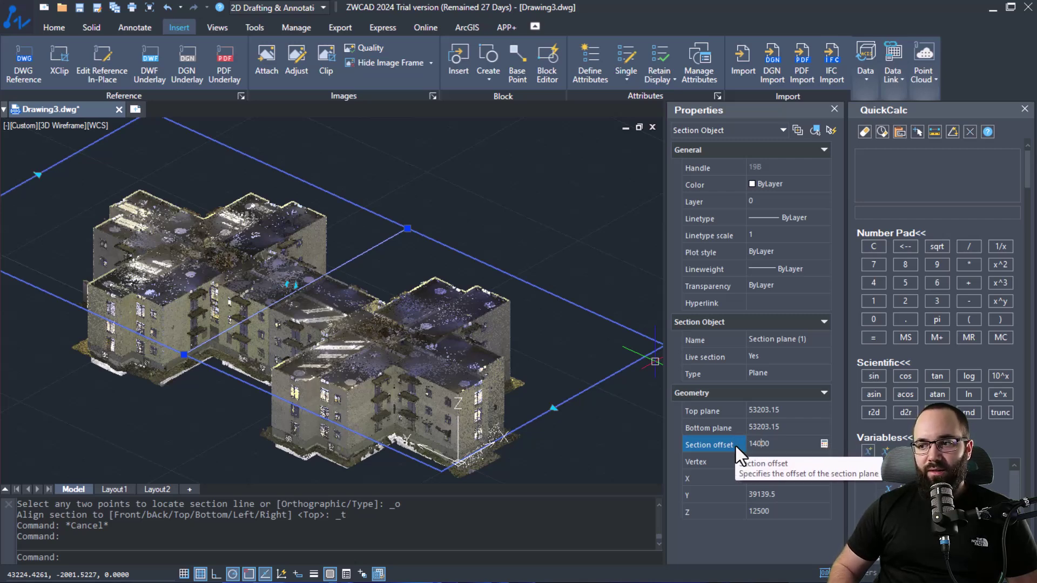
key(Tab)
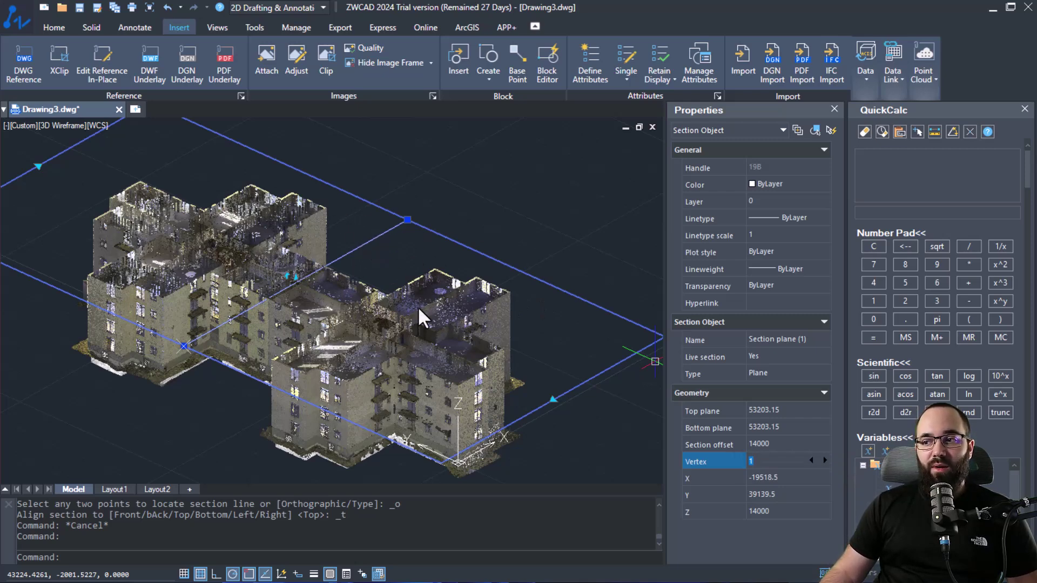
Step: Change the section Type to Slice with thickness 1000 and recentre the view on it
click(778, 373)
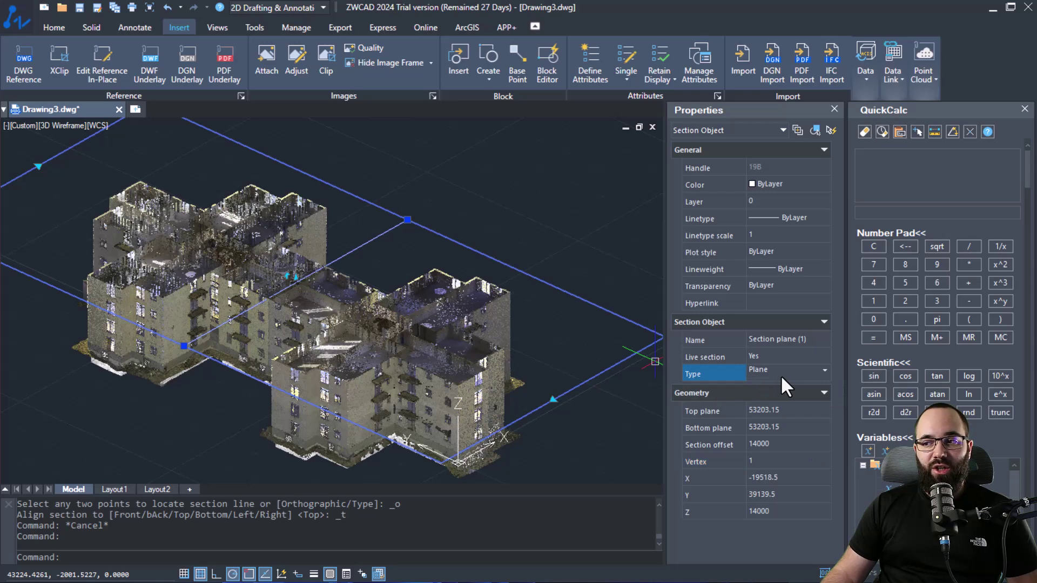
click(774, 371)
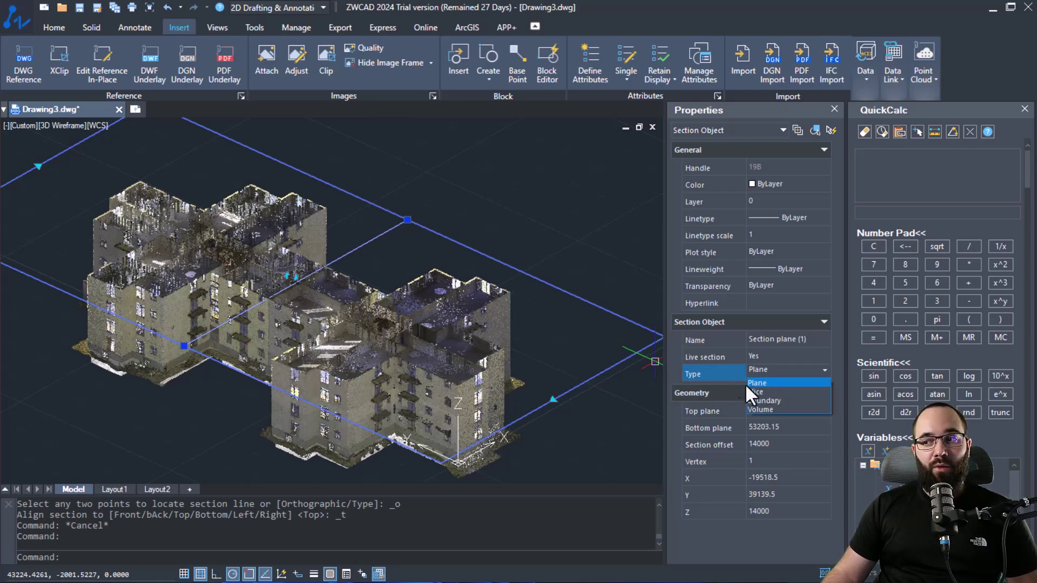
click(754, 391)
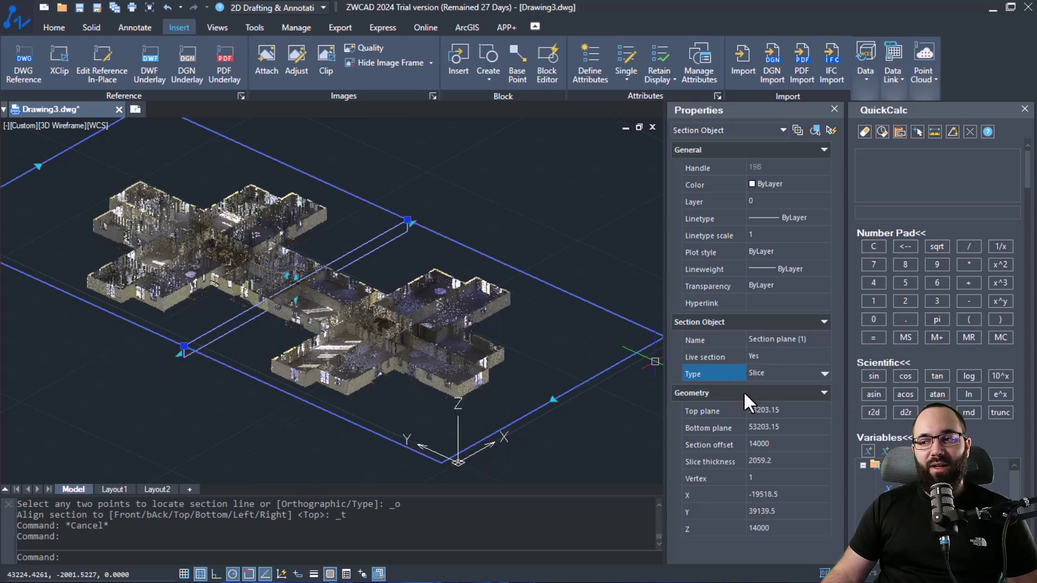
click(795, 461)
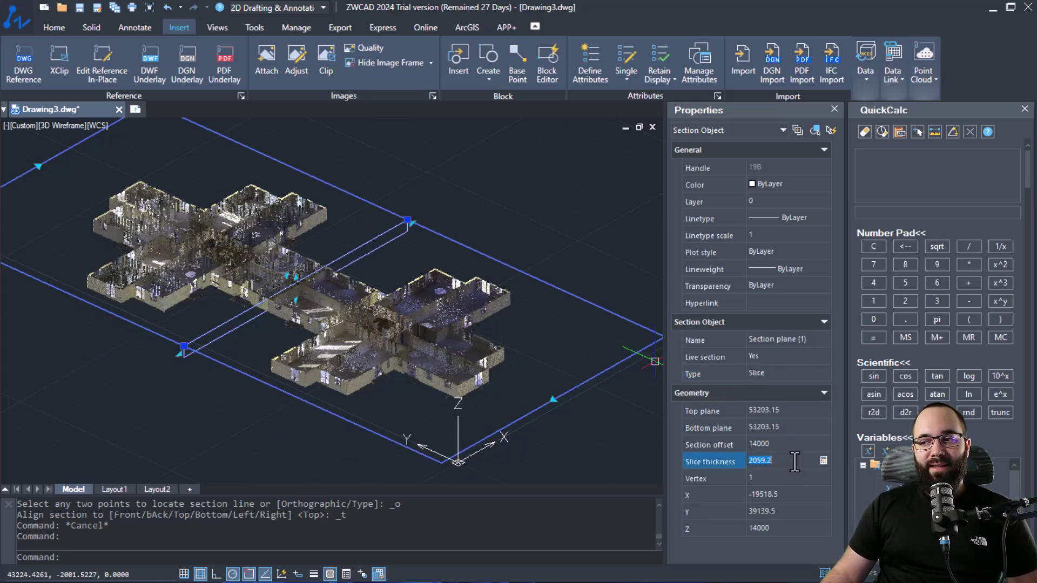
text(10)
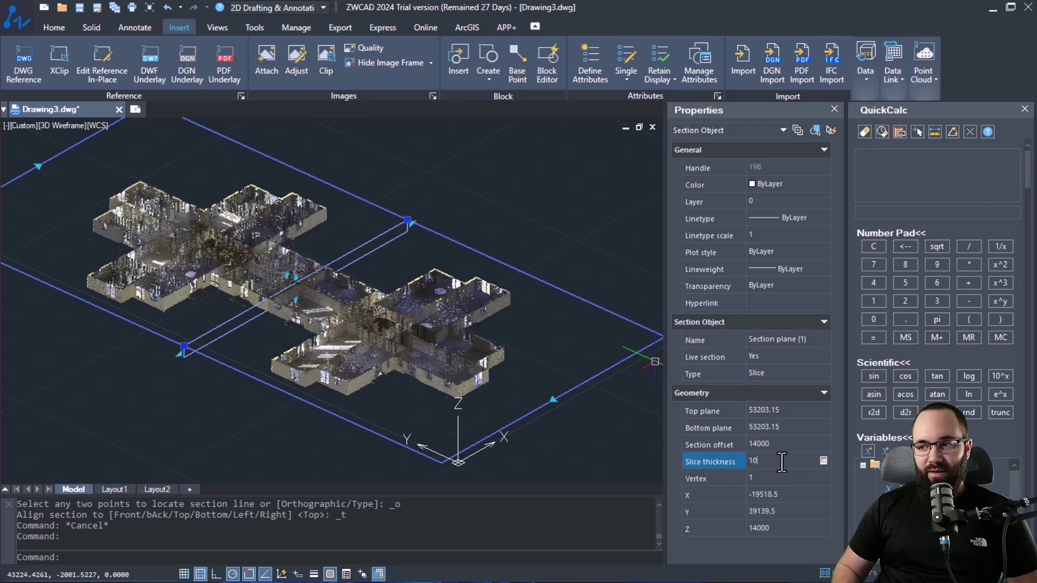
text(00)
key(Tab)
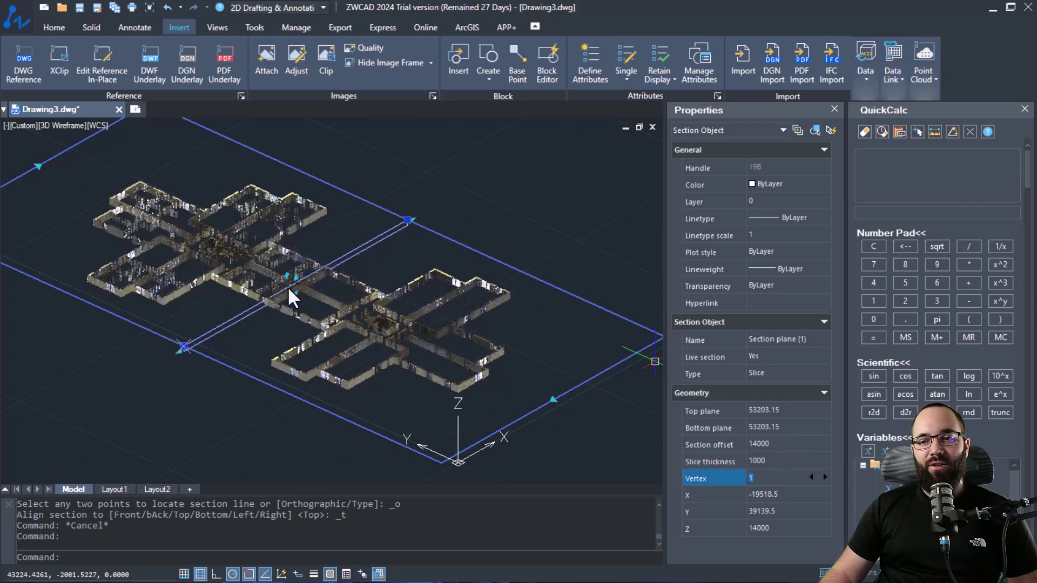
scroll(216, 243, up, 2)
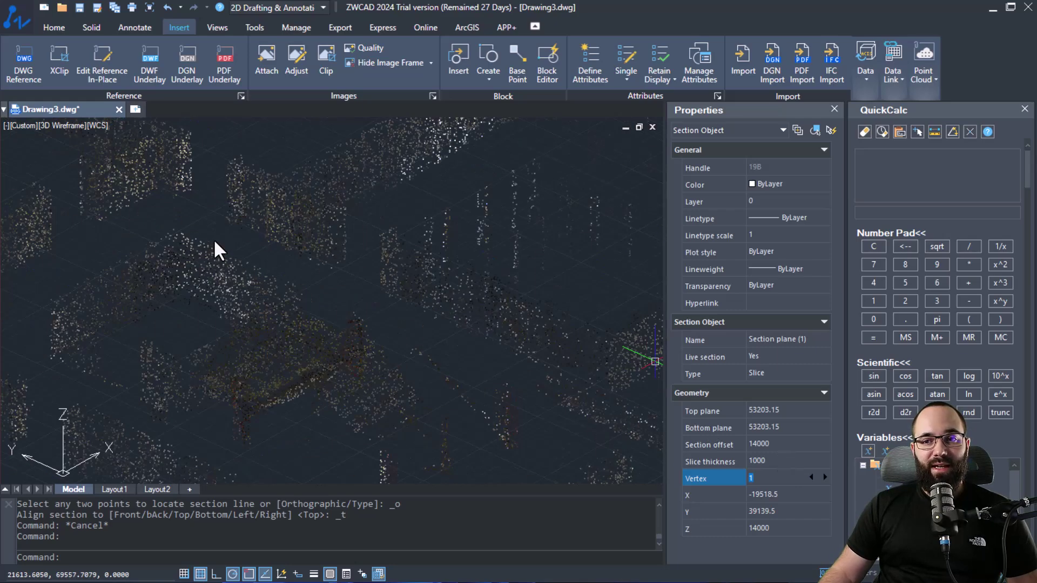
scroll(319, 251, down, 3)
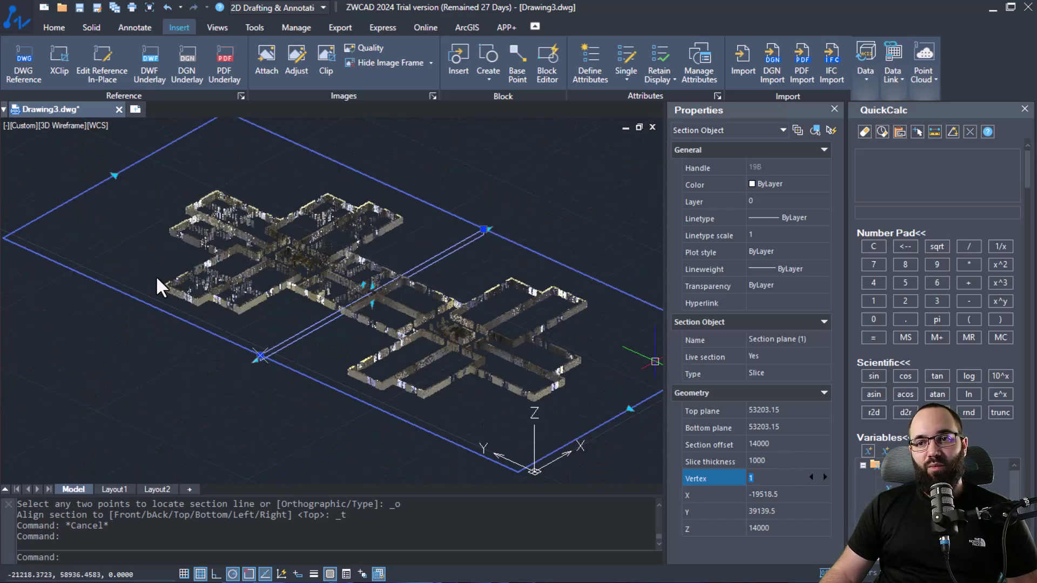
scroll(162, 285, down, 2)
scroll(265, 288, up, 2)
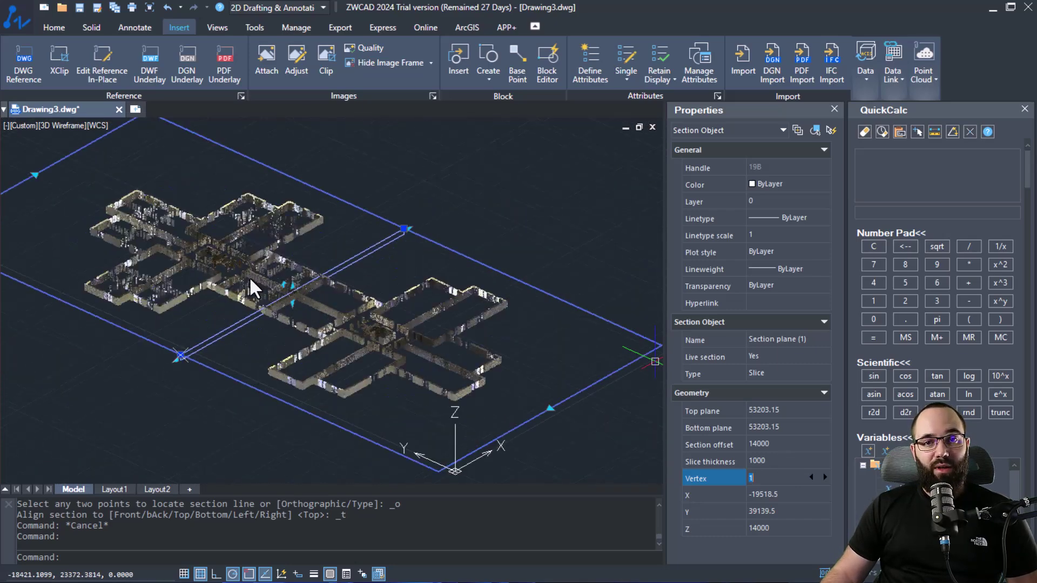
middle_drag(254, 289, 269, 290)
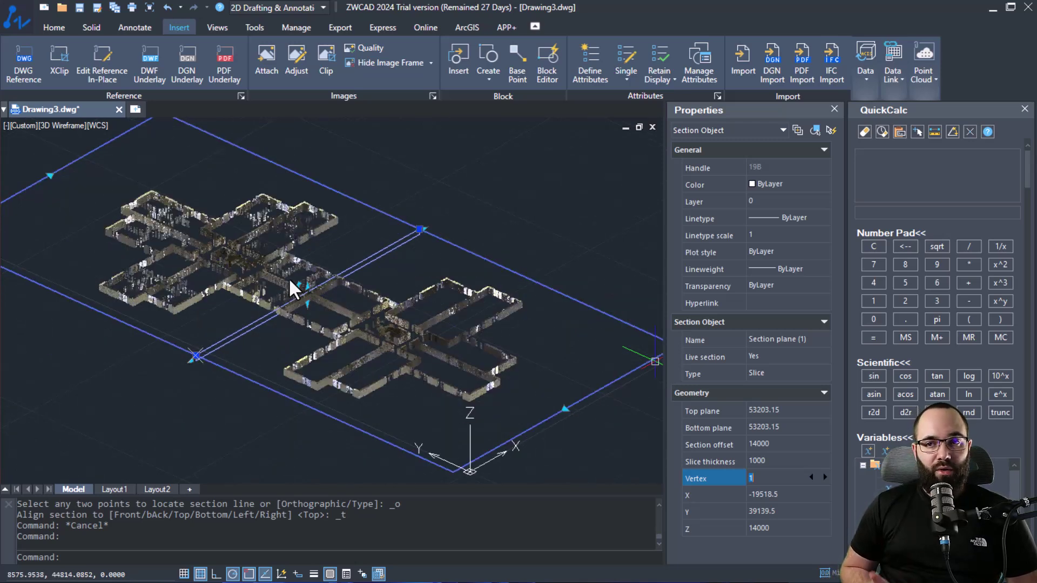
Step: Switch to Top view and extract green 2D section polylines from the point cloud
click(23, 126)
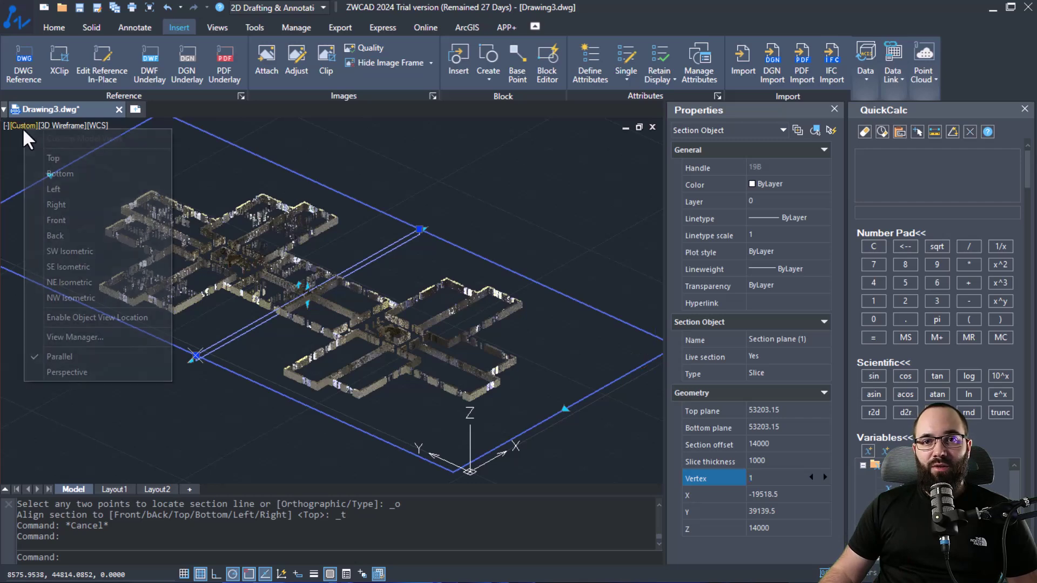
click(60, 160)
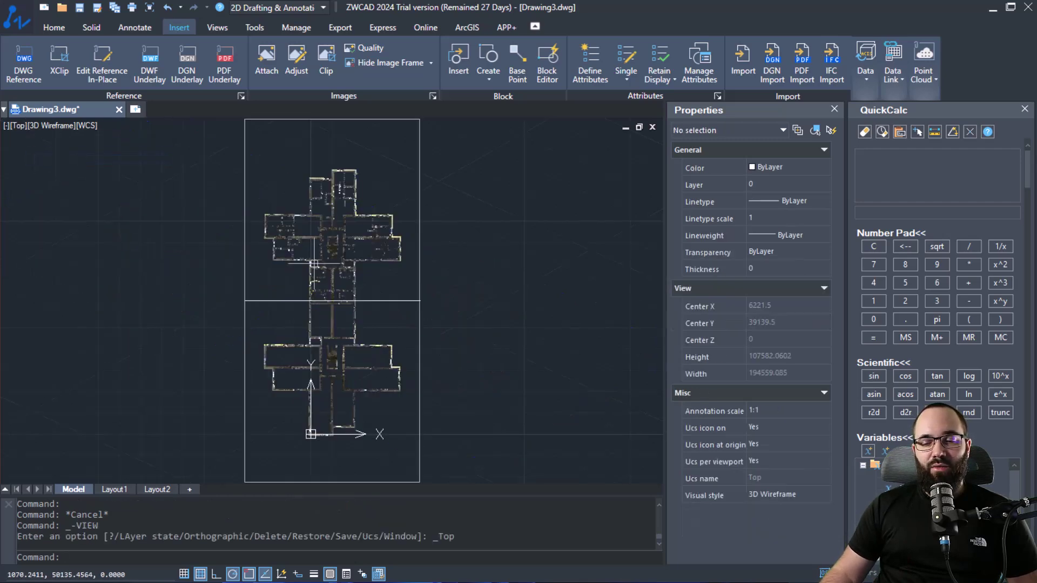
click(279, 260)
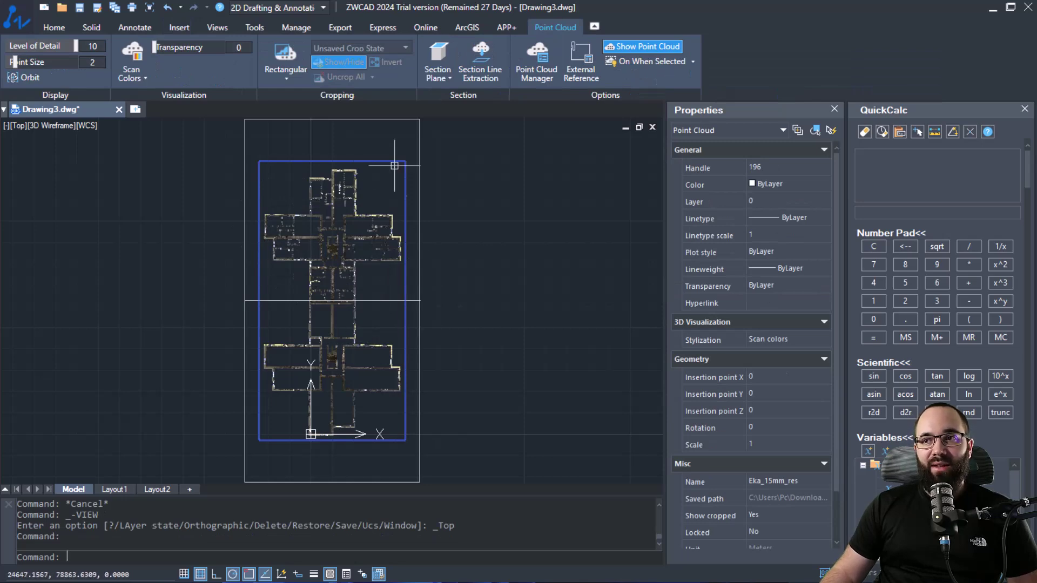
click(472, 77)
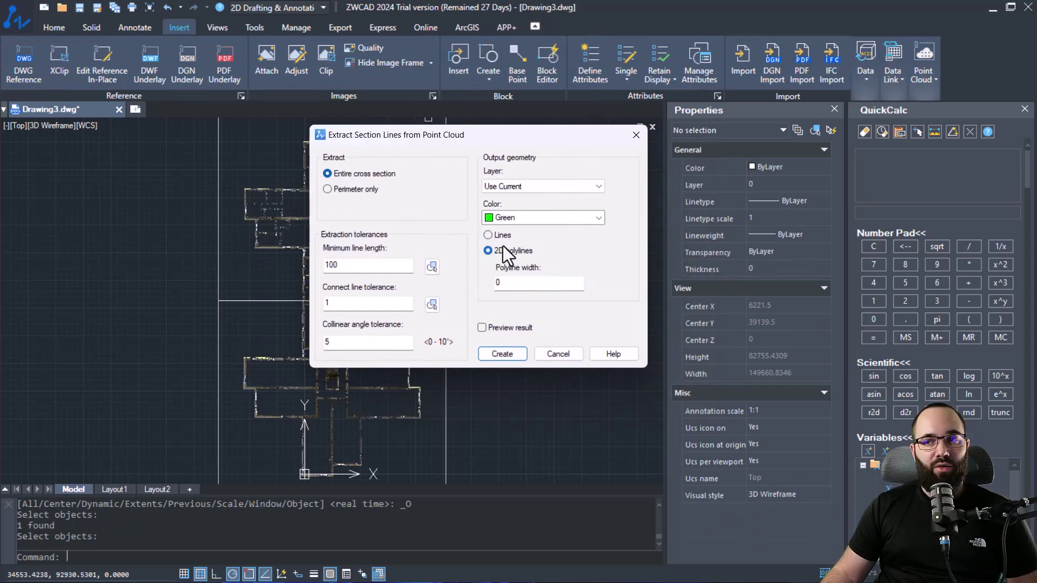
click(502, 354)
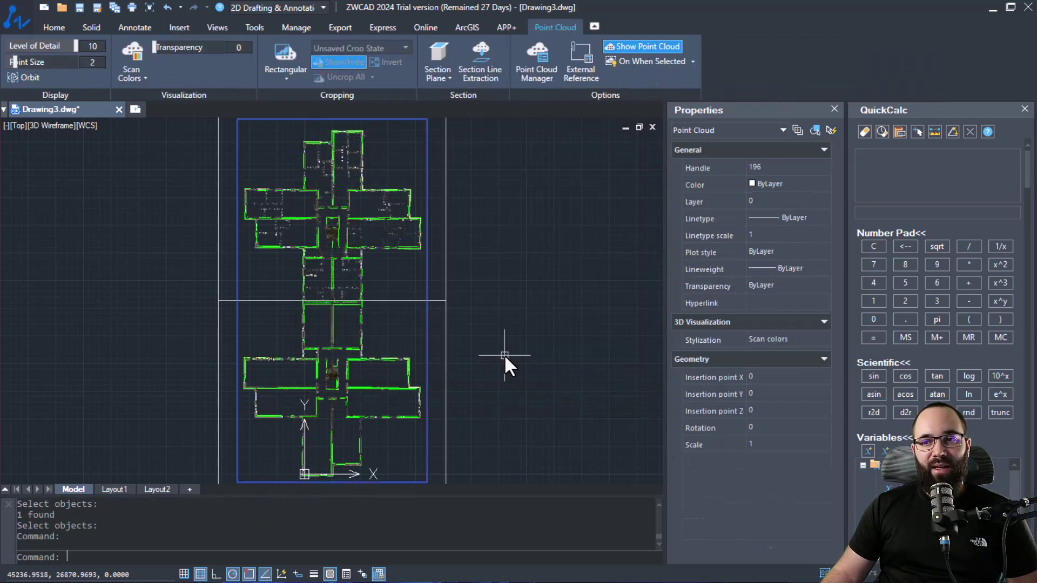
scroll(260, 217, up, 2)
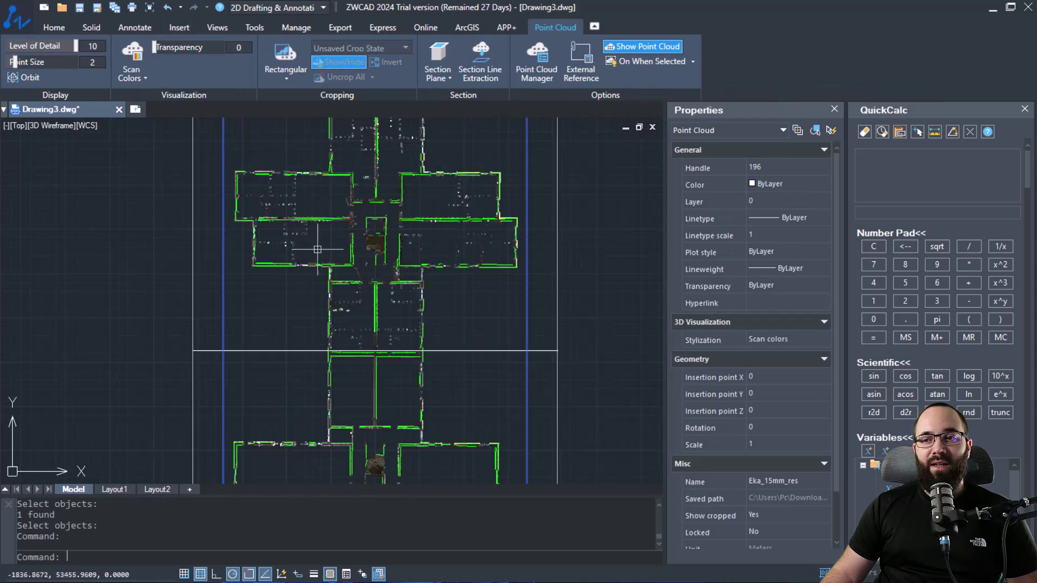
scroll(435, 209, down, 2)
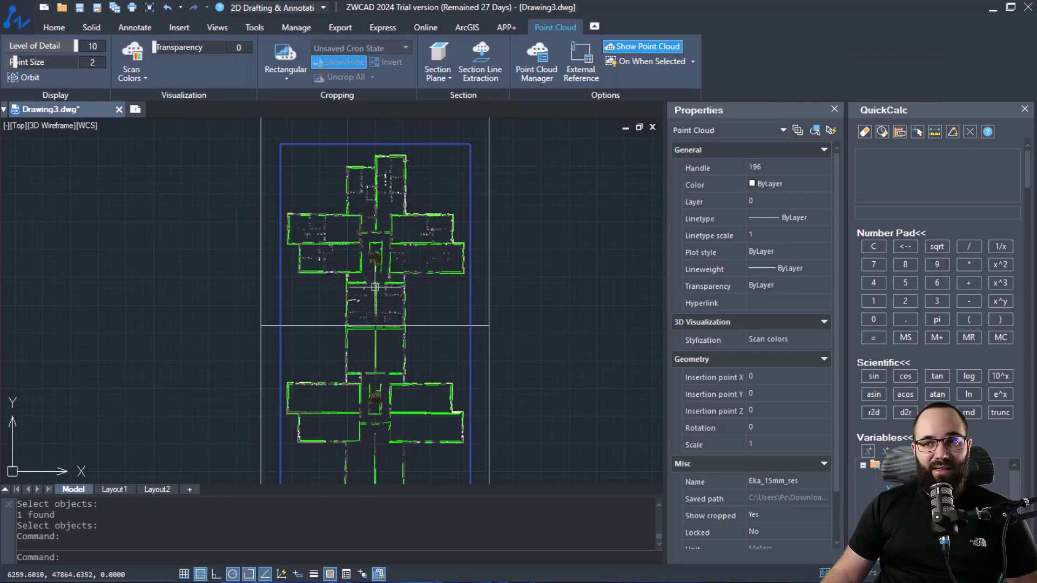
scroll(359, 281, down, 2)
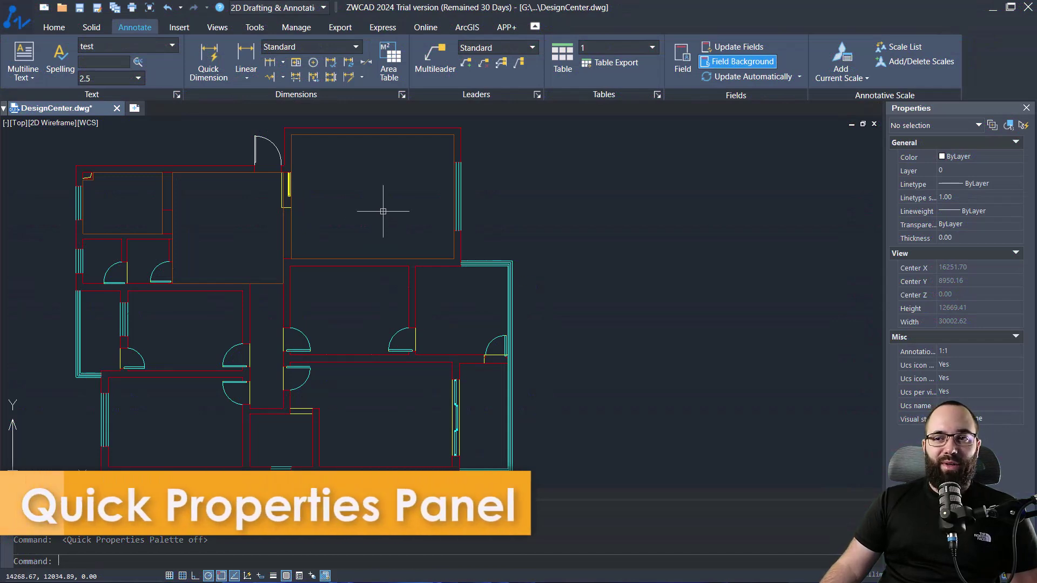
Step: Inspect a red wall line's properties, close the Properties palette, and toggle Clean Screen
click(461, 142)
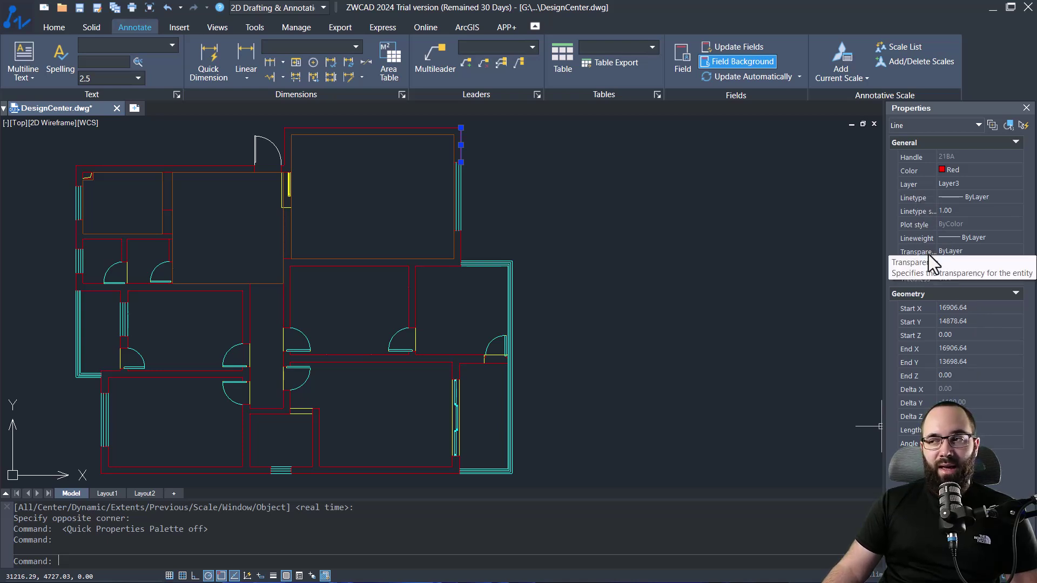
drag(886, 171, 857, 172)
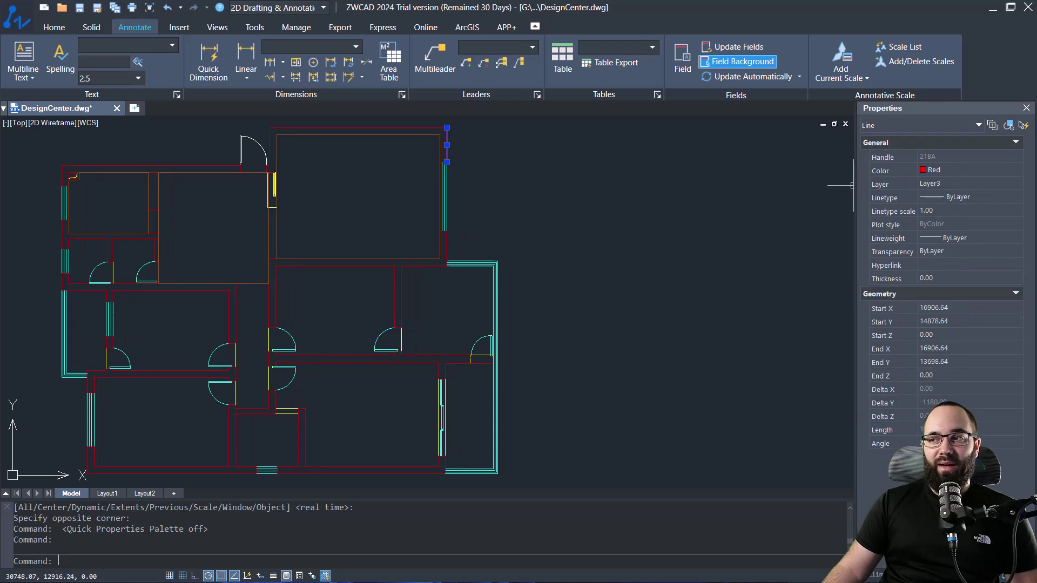
click(1026, 108)
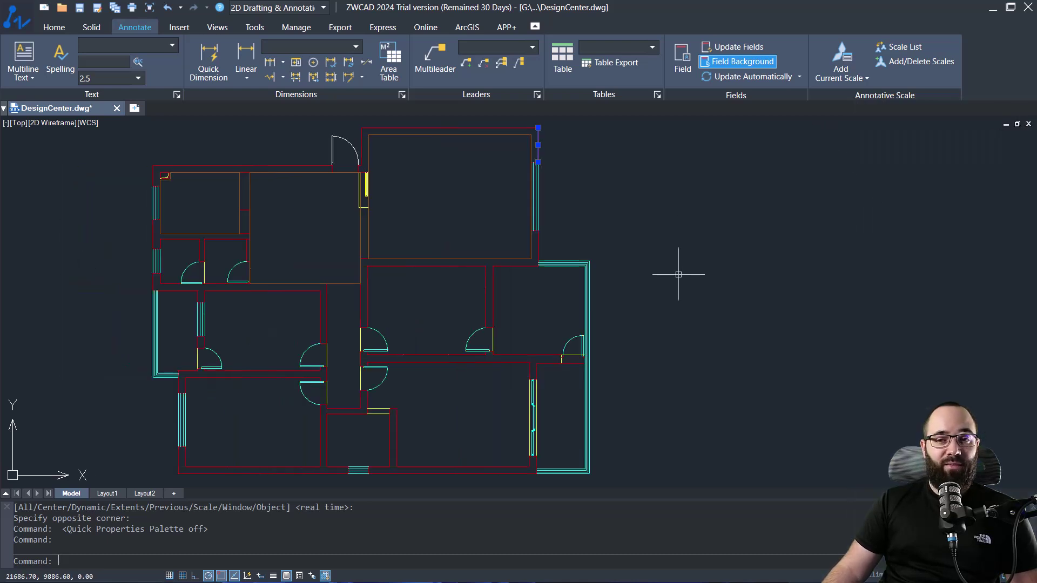
key(ctrl+0)
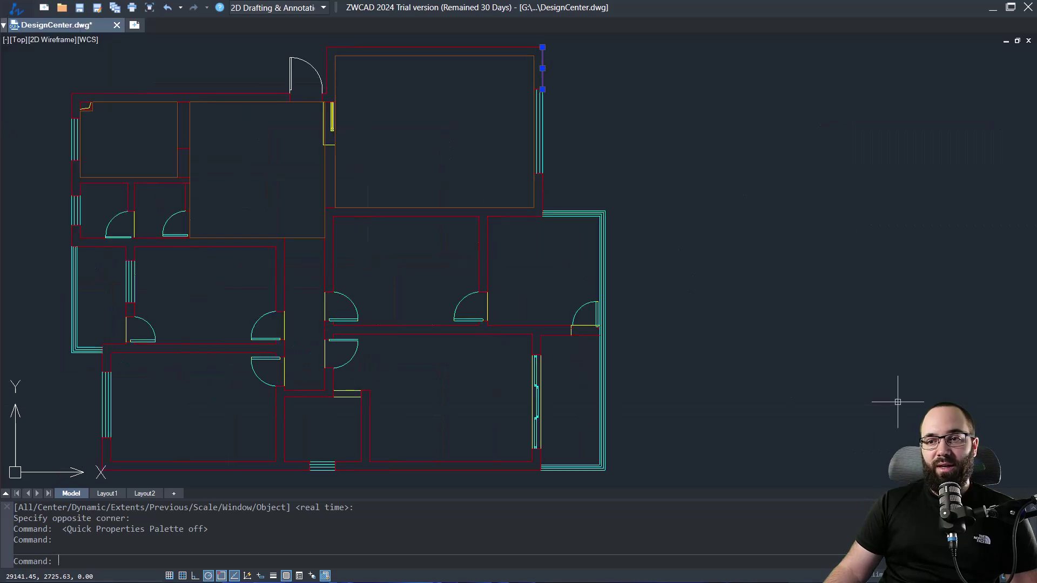
key(ctrl+0)
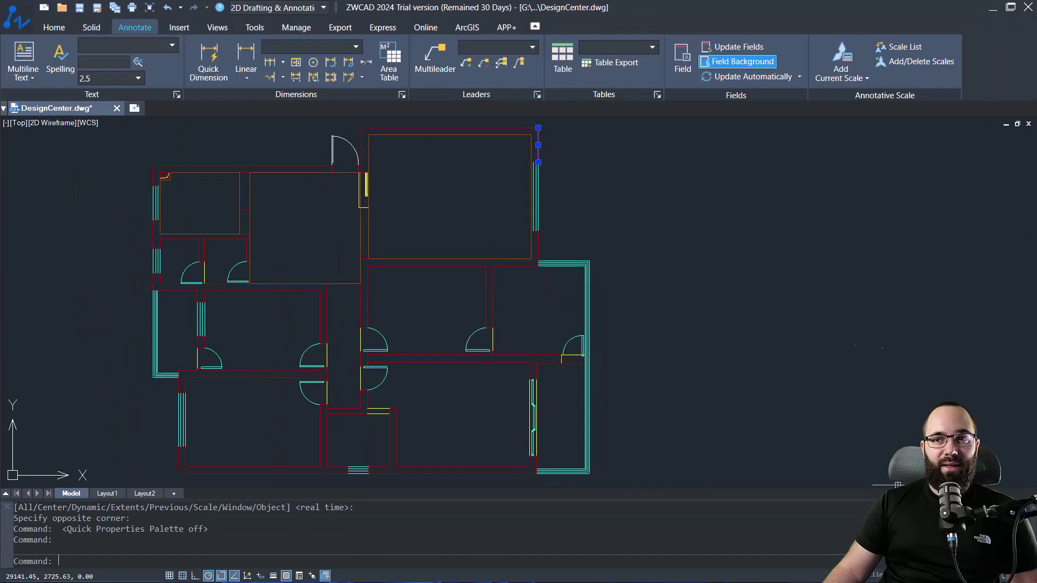
key(Escape)
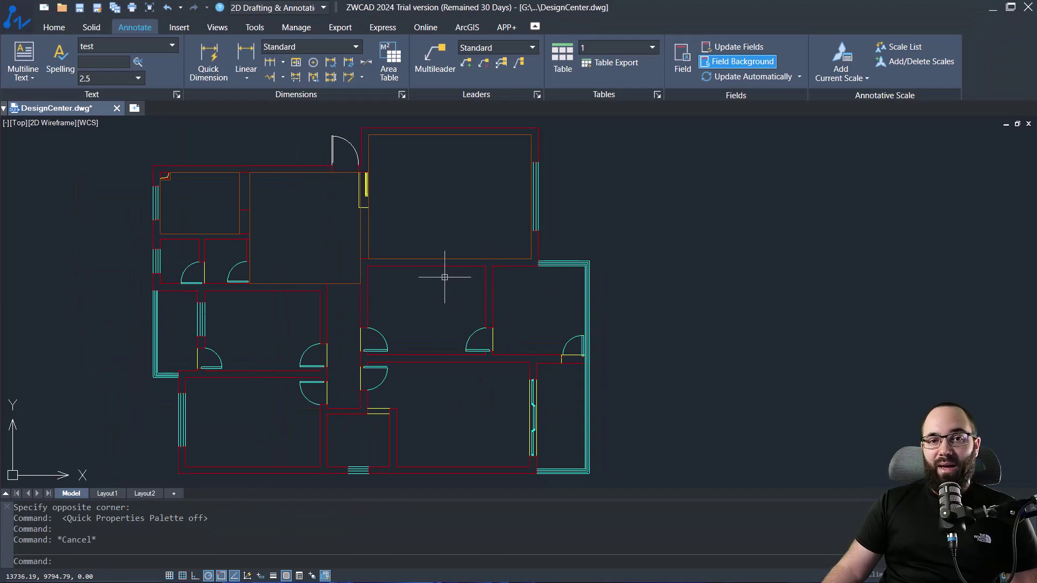
Step: Enable Quick Properties and pick a short red wall line to show its Layer3 properties
click(299, 576)
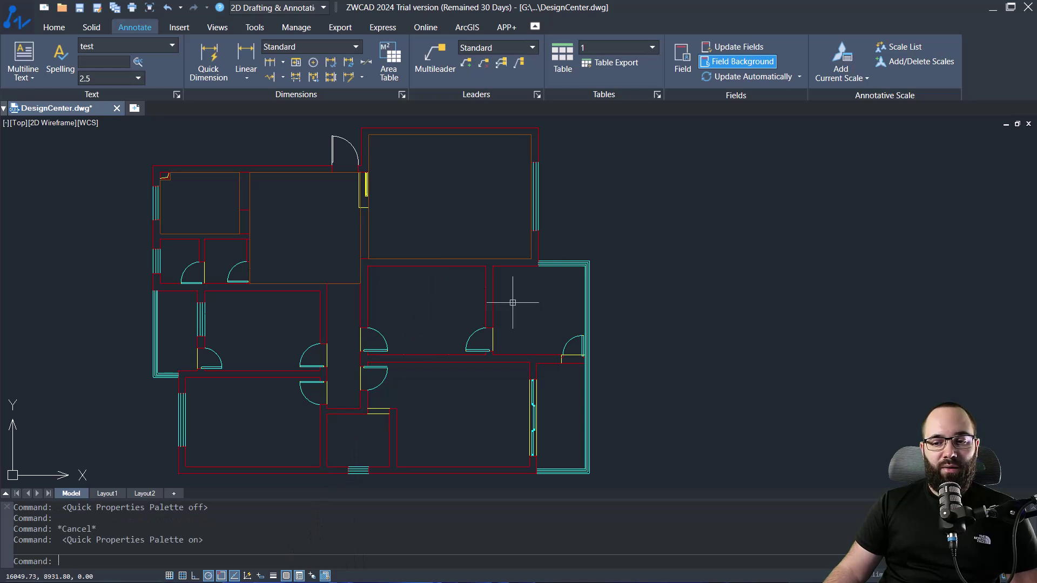
click(538, 246)
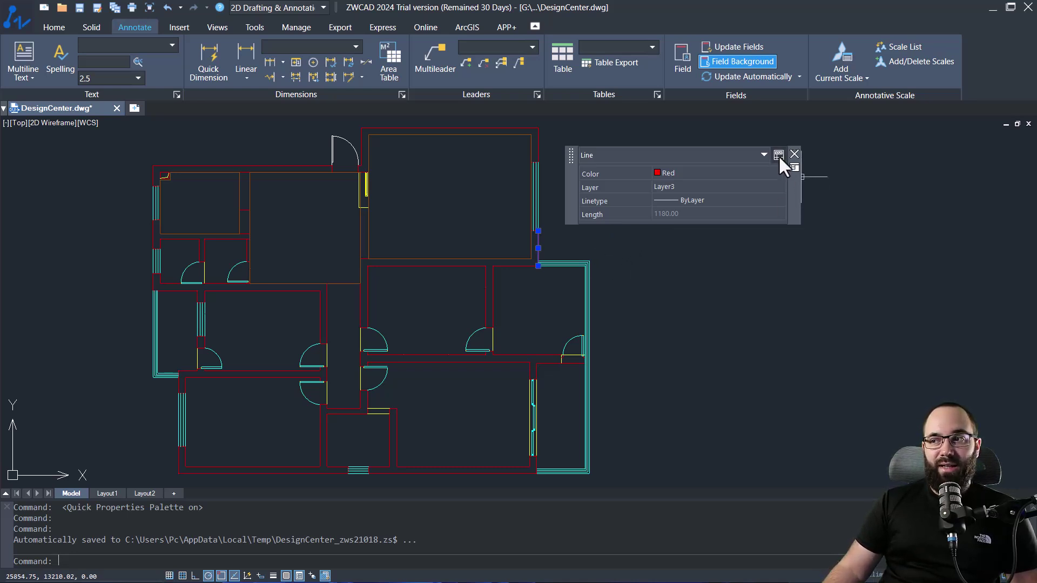
Step: Review Quick Properties lists for 2D/3D Polyline, Box, Pyramid, Wedge, Arc, Array (Polar) and Circle
key(Escape)
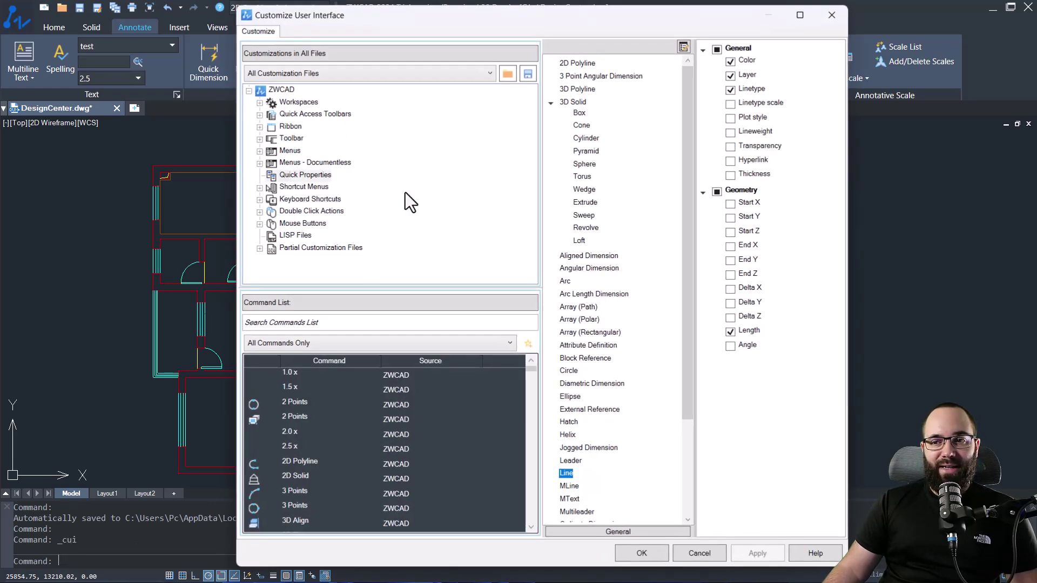
drag(272, 18, 230, 21)
click(467, 67)
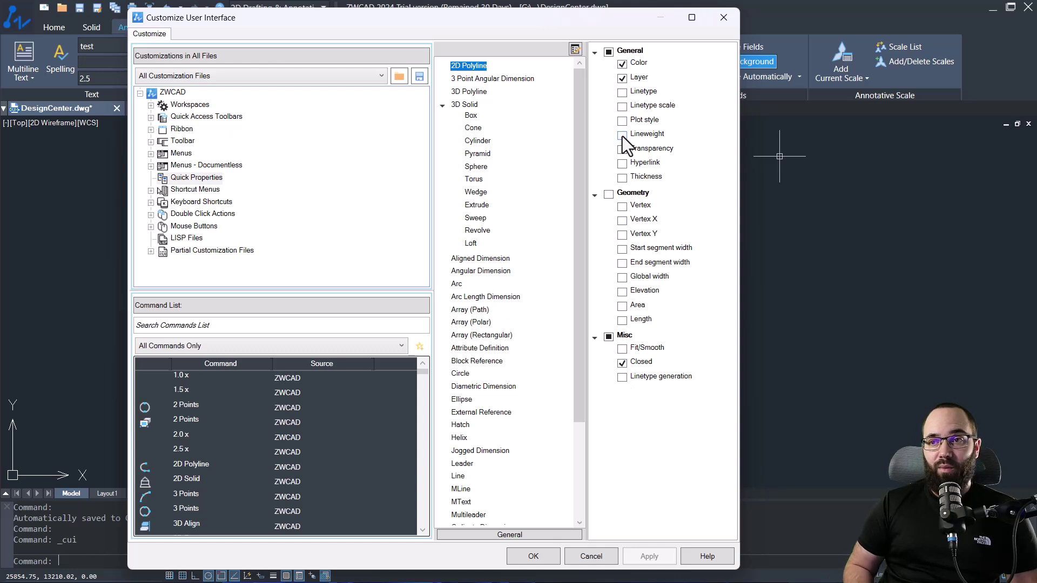
click(471, 92)
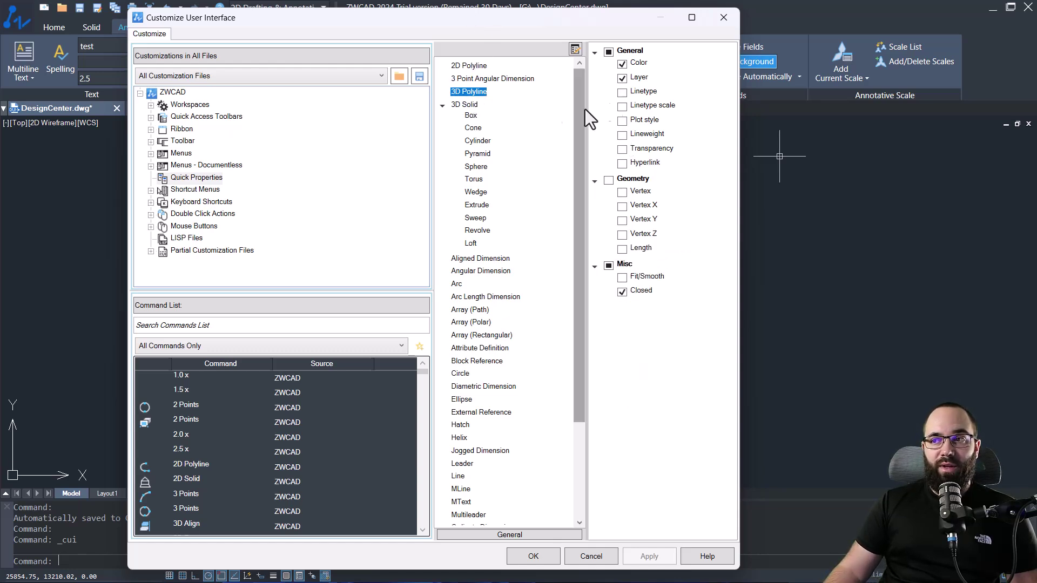
click(471, 116)
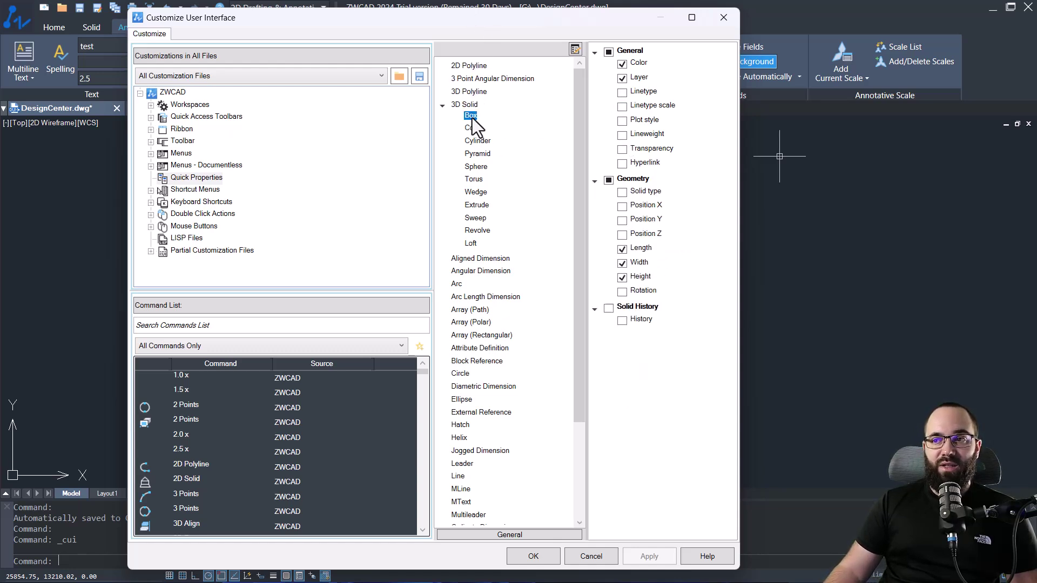
click(478, 154)
click(481, 193)
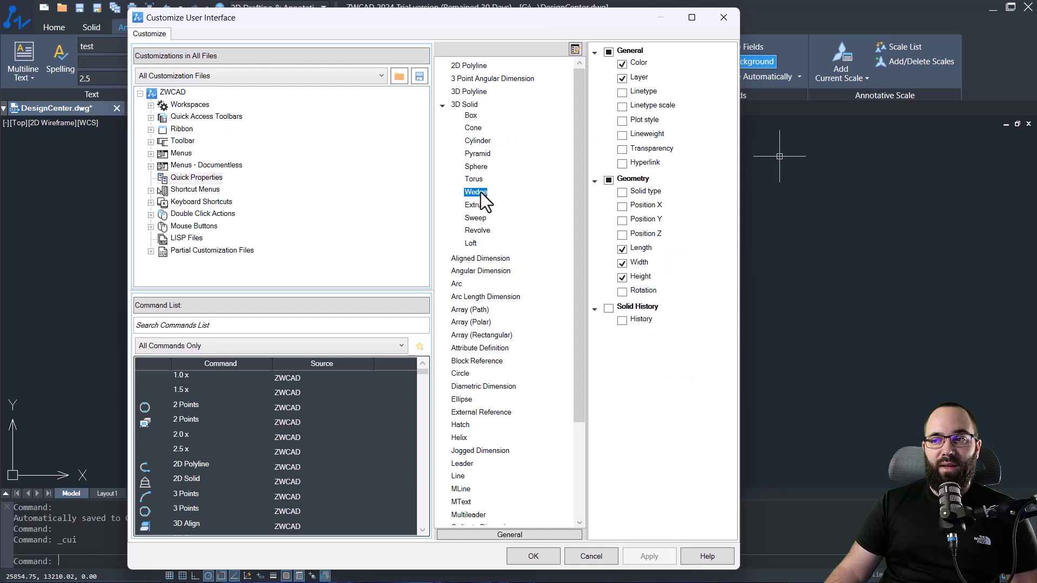
click(456, 284)
click(466, 323)
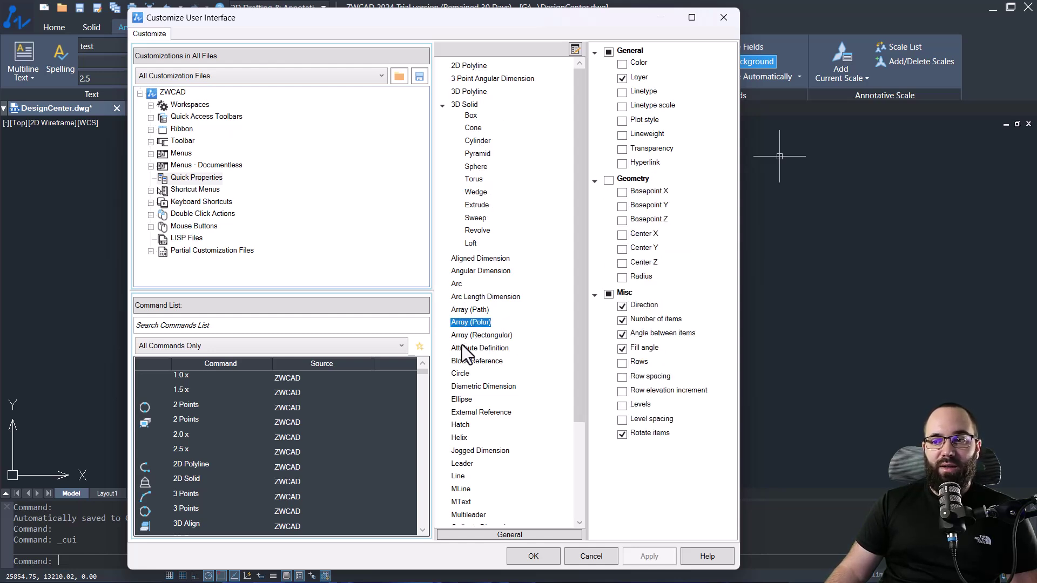
click(462, 373)
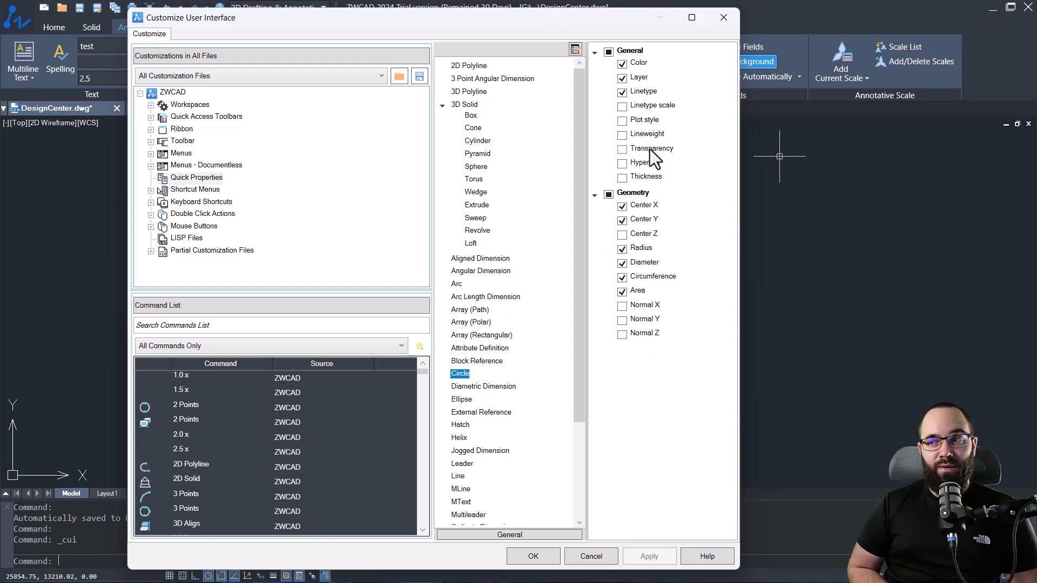
Step: Discard the customization, check the top-right window line (layer WINDOW, length 1680.00), then zoom in there
click(590, 557)
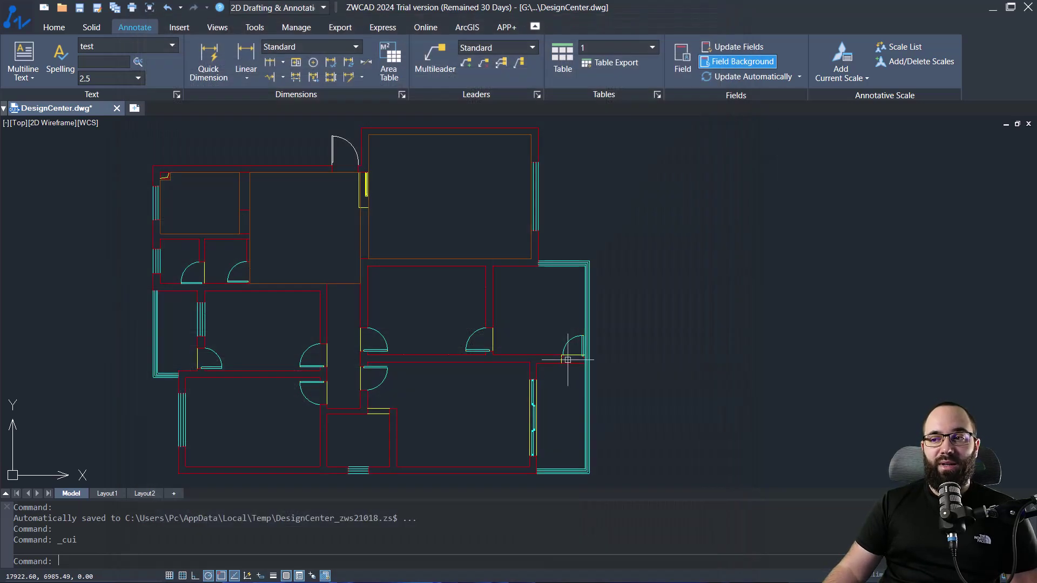
click(563, 263)
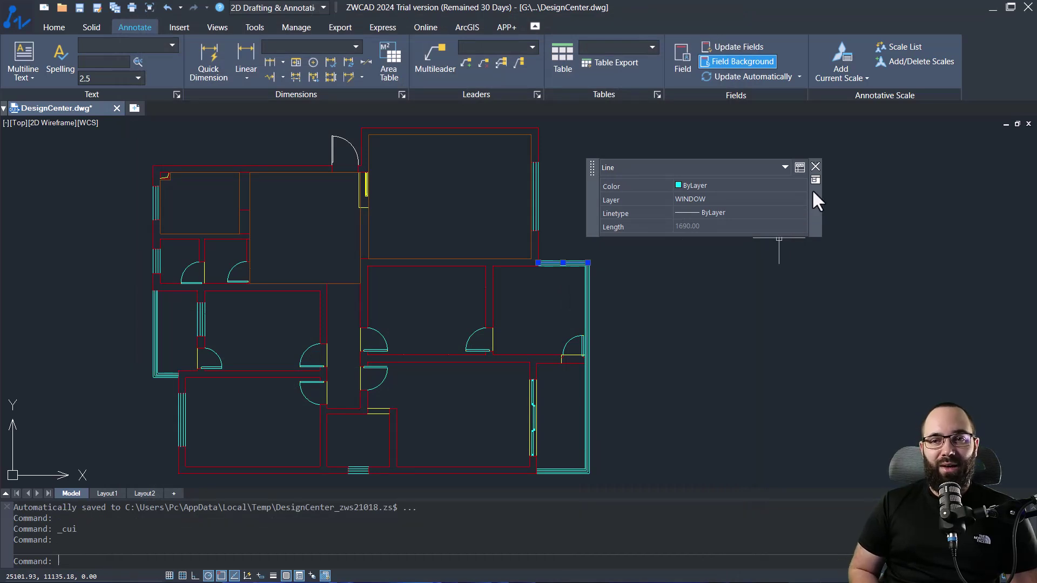
click(816, 166)
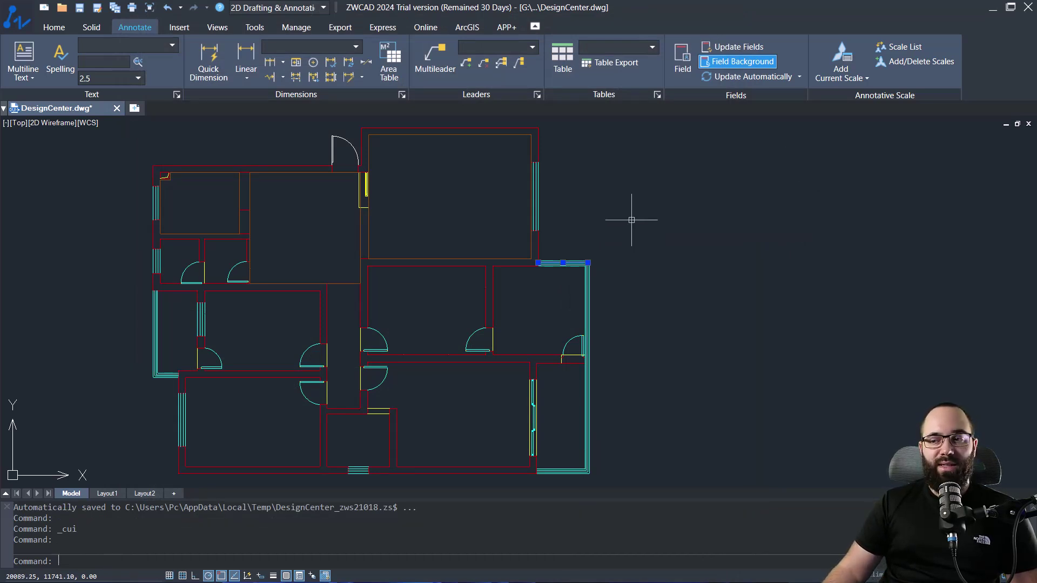
scroll(570, 260, up, 2)
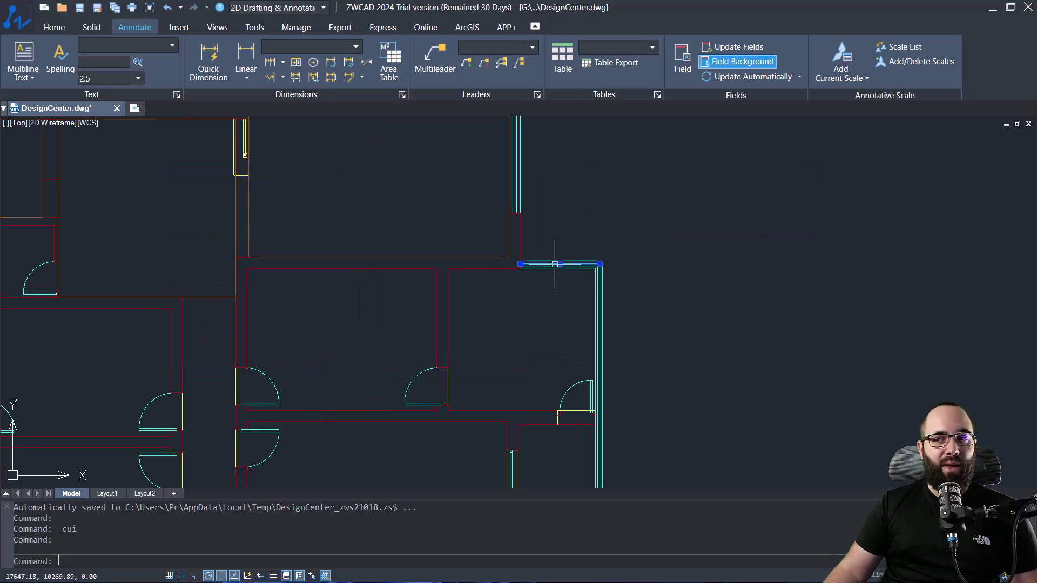